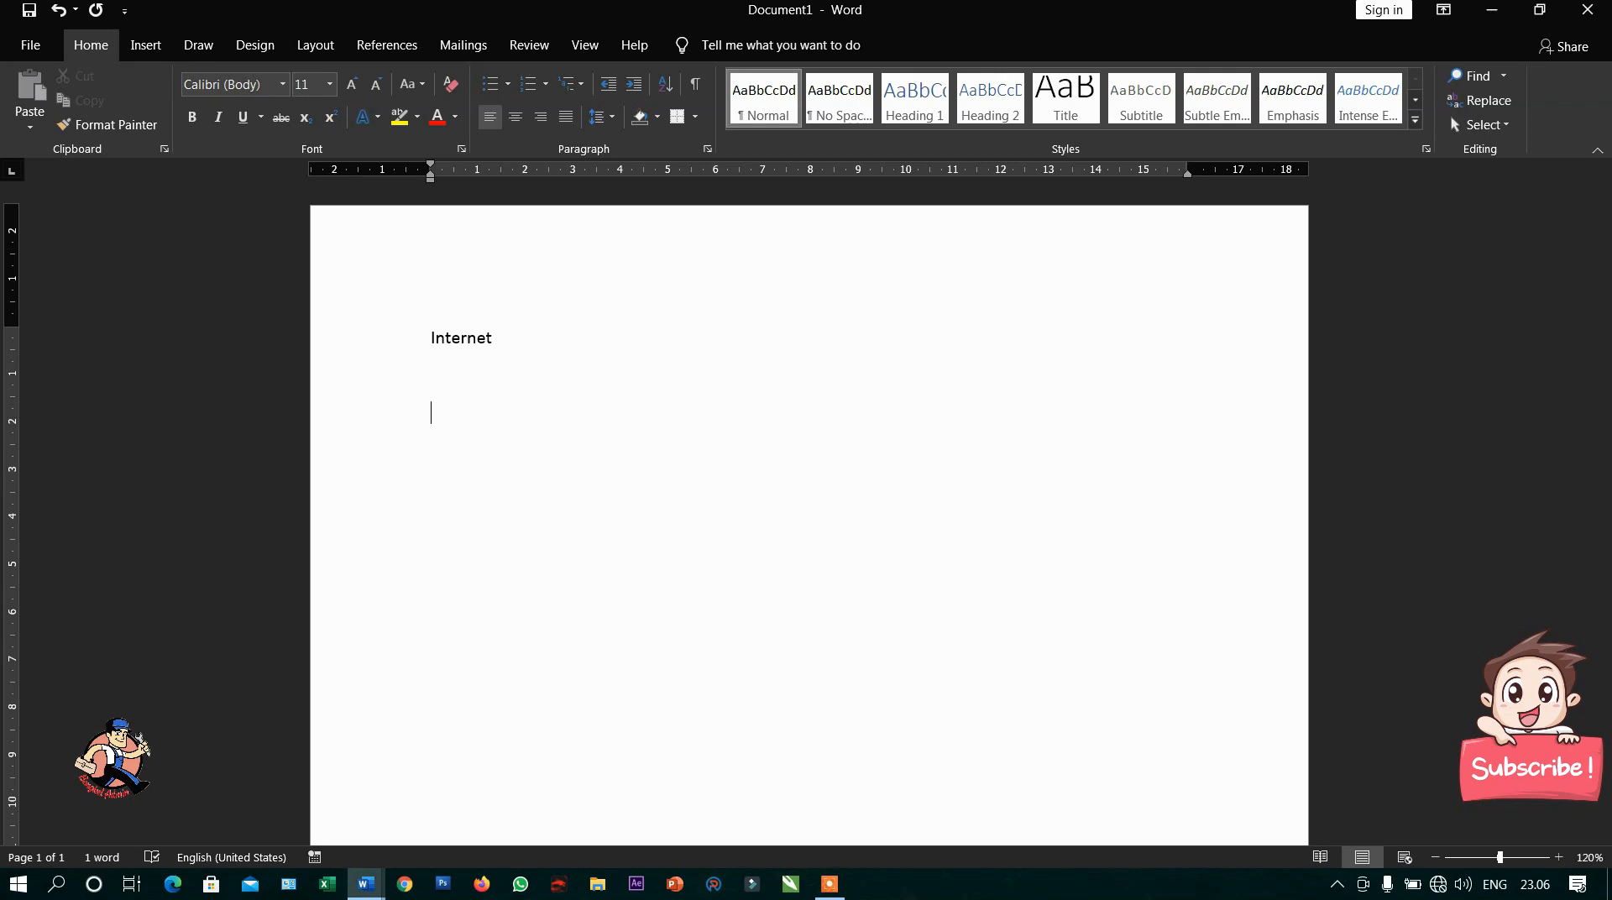
- Write the first body paragraph about ARPANET, from "Internet merupakan jaringan computer" through "TCP/IP (Transmission Control Protocol/Internet Protokol)."
{"action": "type", "text": "inter"}
{"action": "type", "text": "net merupak"}
{"action": "type", "text": "an jari"}
{"action": "type", "text": "P"}
{"action": "type", "text": "rotokol"}
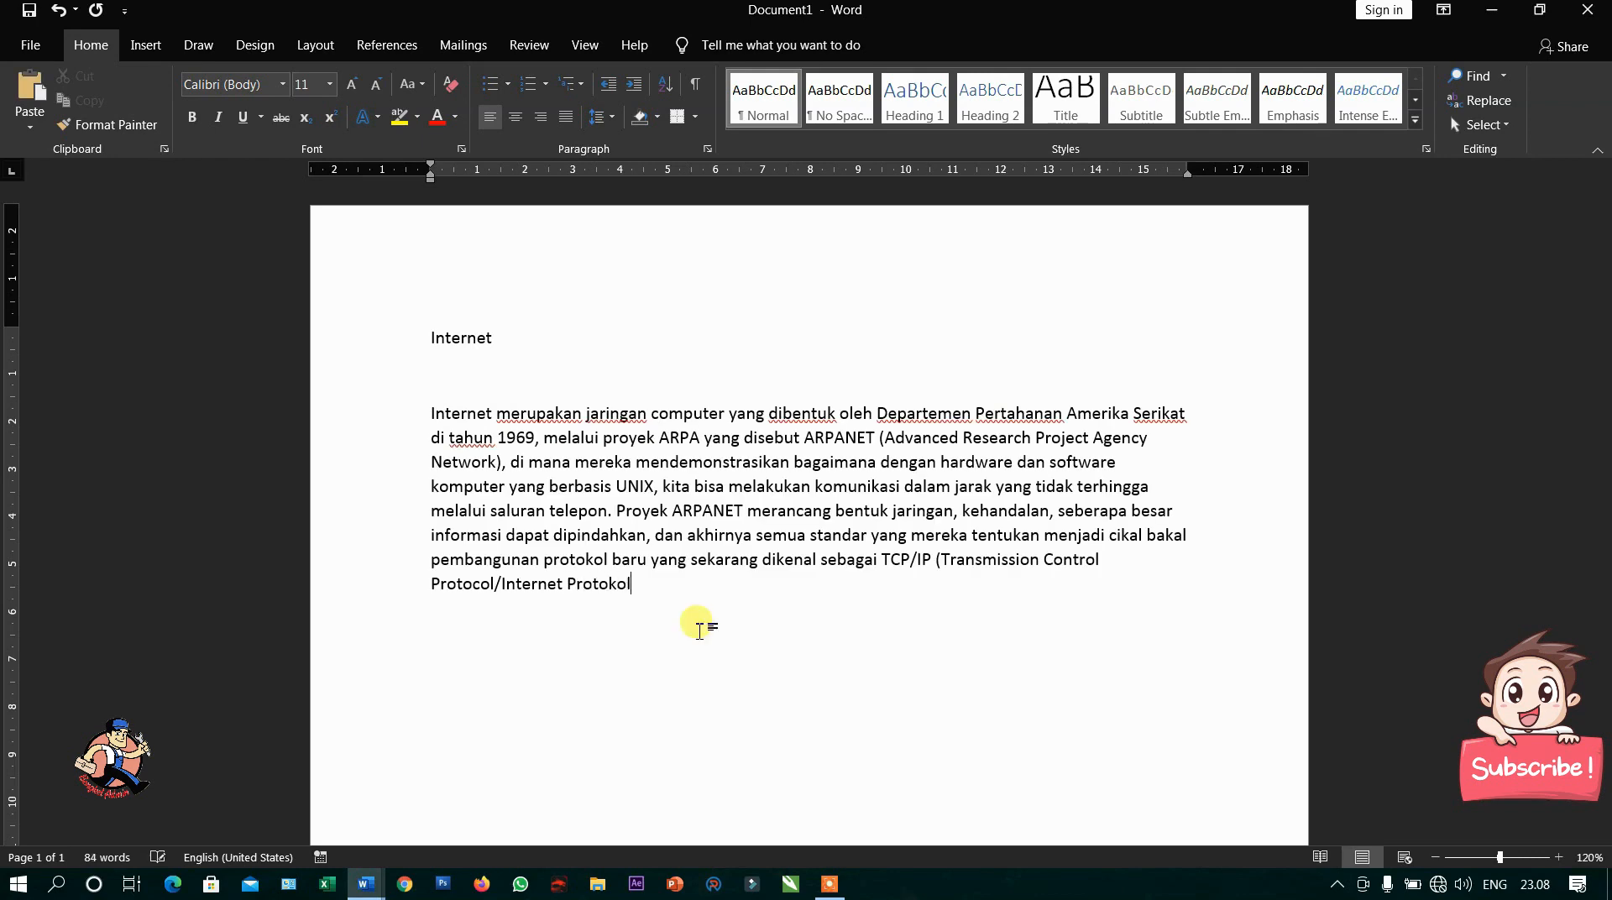
{"action": "type", "text": ")."}
- Add a second paragraph on the project's military purpose, from "Tujuan awal dibangunnya proyek itu" through "dapat mudah dihancurkan."
{"action": "key", "text": "Return"}
{"action": "type", "text": "Tujuan"}
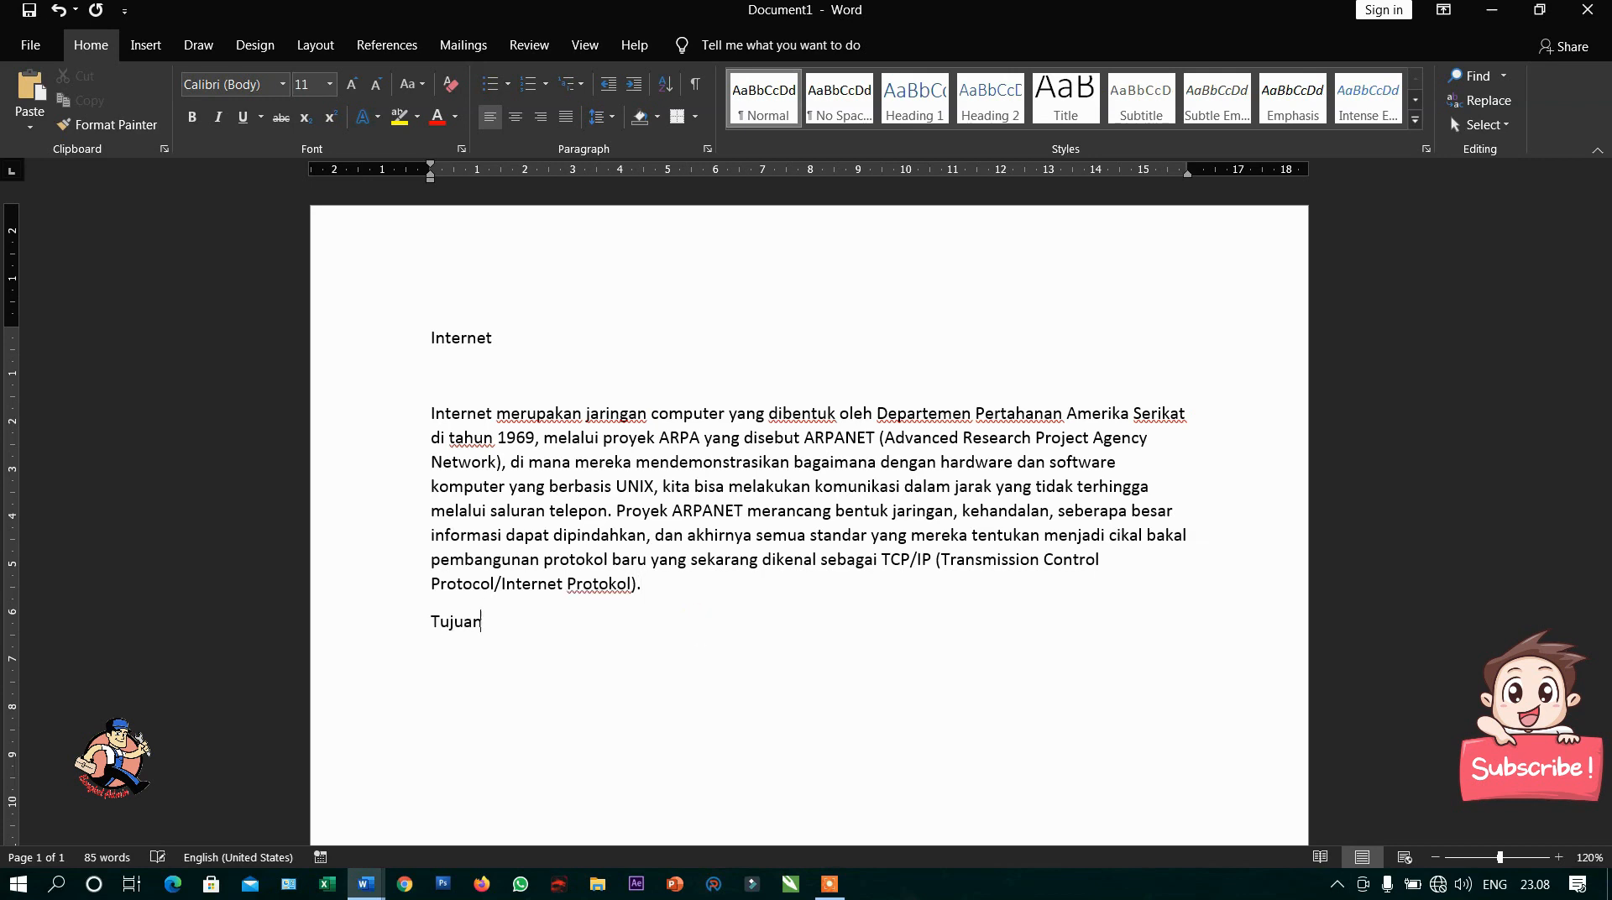
{"action": "type", "text": " awal dibangu"}
{"action": "type", "text": "nnya proyek itu adalah untuk keperluan militer. Pada saat itu Departemen Pertahanan Amerika Departemen Pertahanan Amerika Serikat (US Department of Defense) membuat sistem jaringan komputer yang tersebar dengan menghubungkan komputer di daerah-daerah vital untuk mengatasi masalah bila terjadi serangan nuklir dan untuk menghindari terjadinya informasi terpusat, yang apabila terjadi perang dapat mudah"}
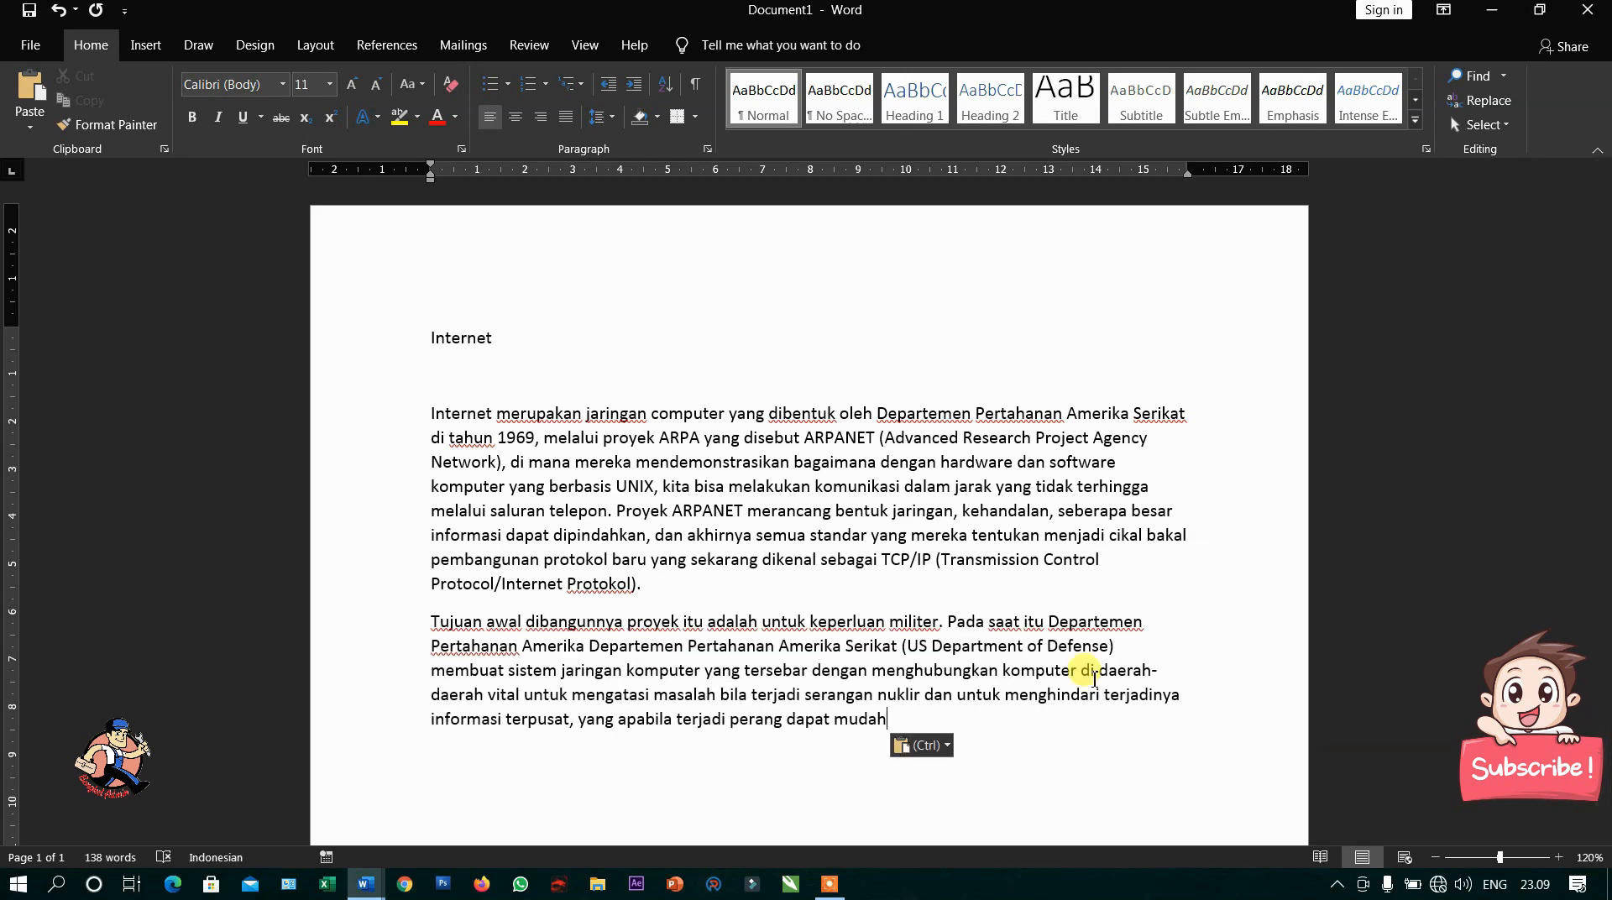
{"action": "type", "text": "dihancurkan."}
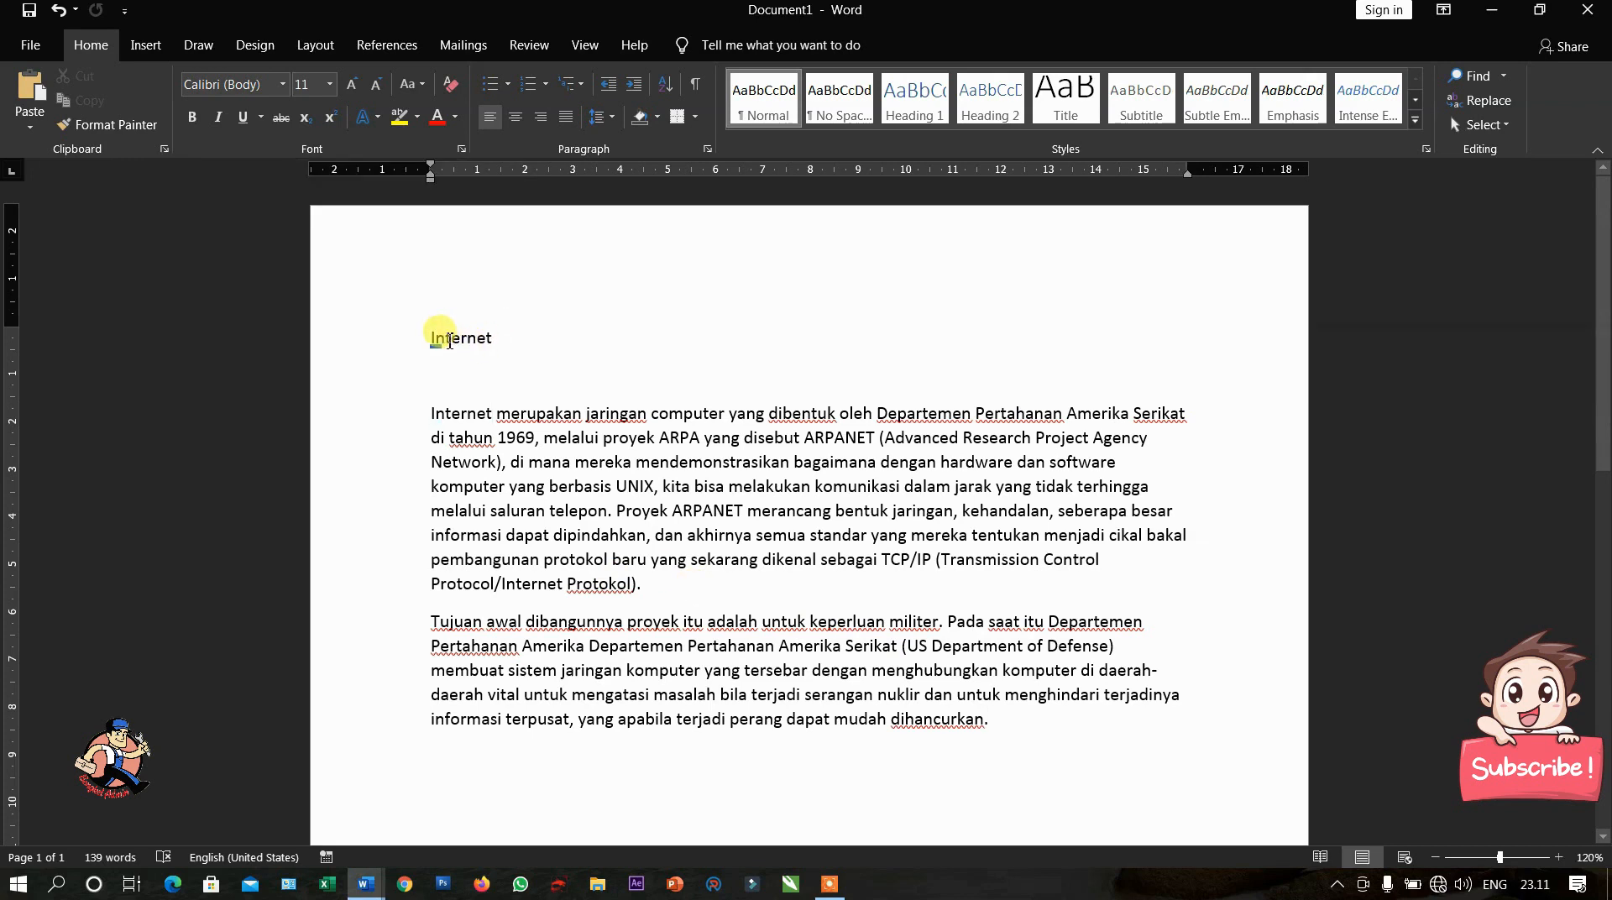
{"action": "left_click", "coordinate": [417, 345]}
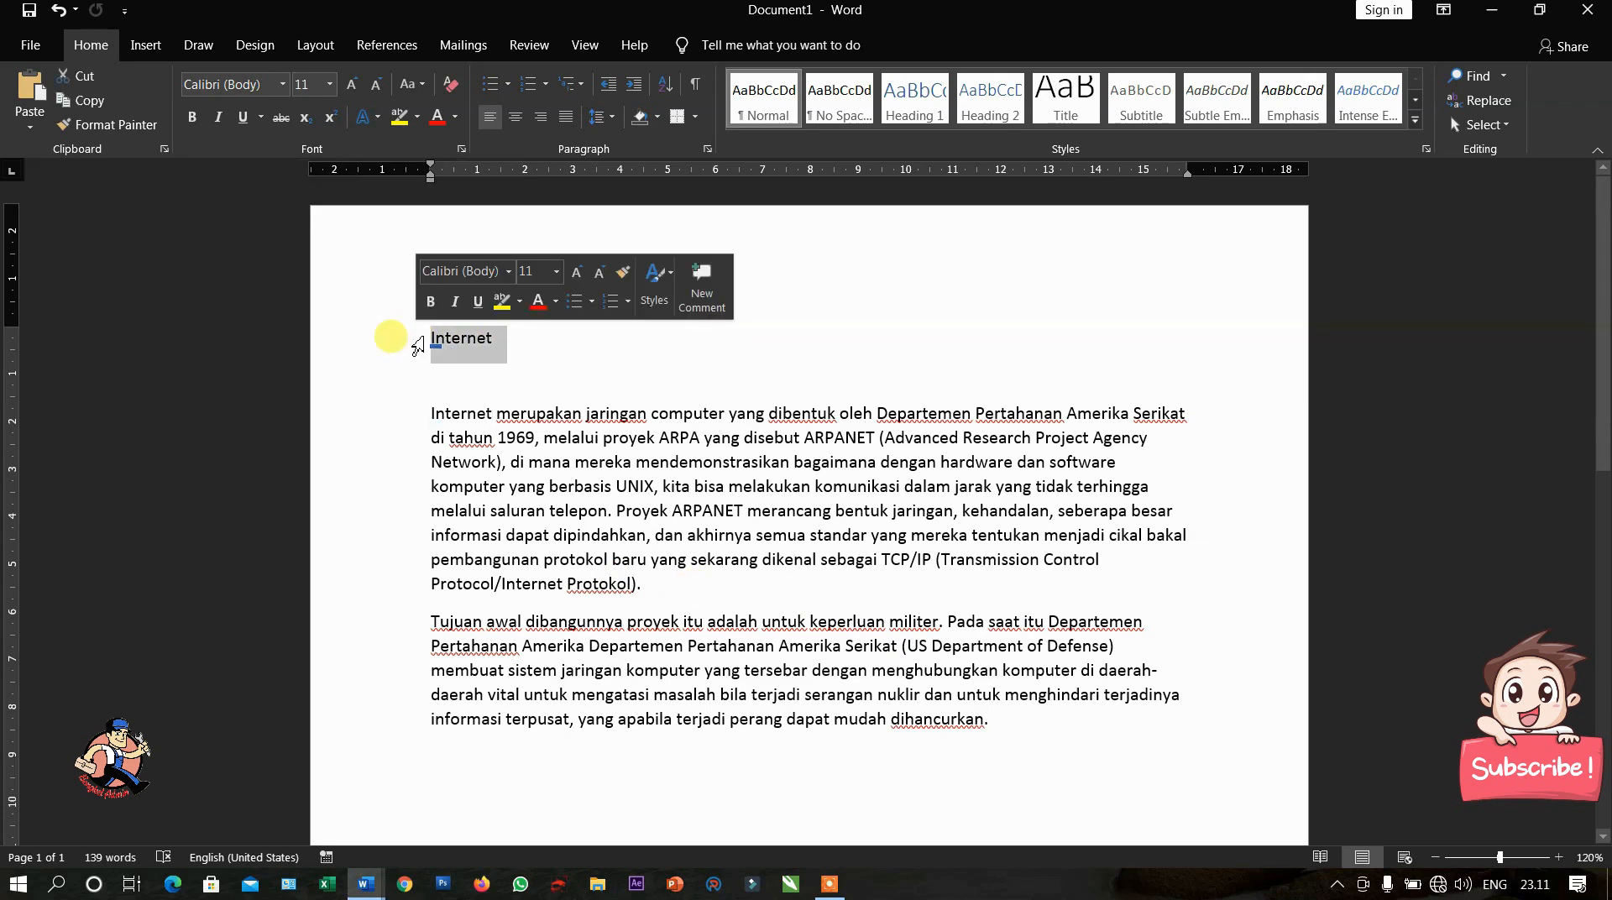
{"action": "left_click", "coordinate": [514, 337]}
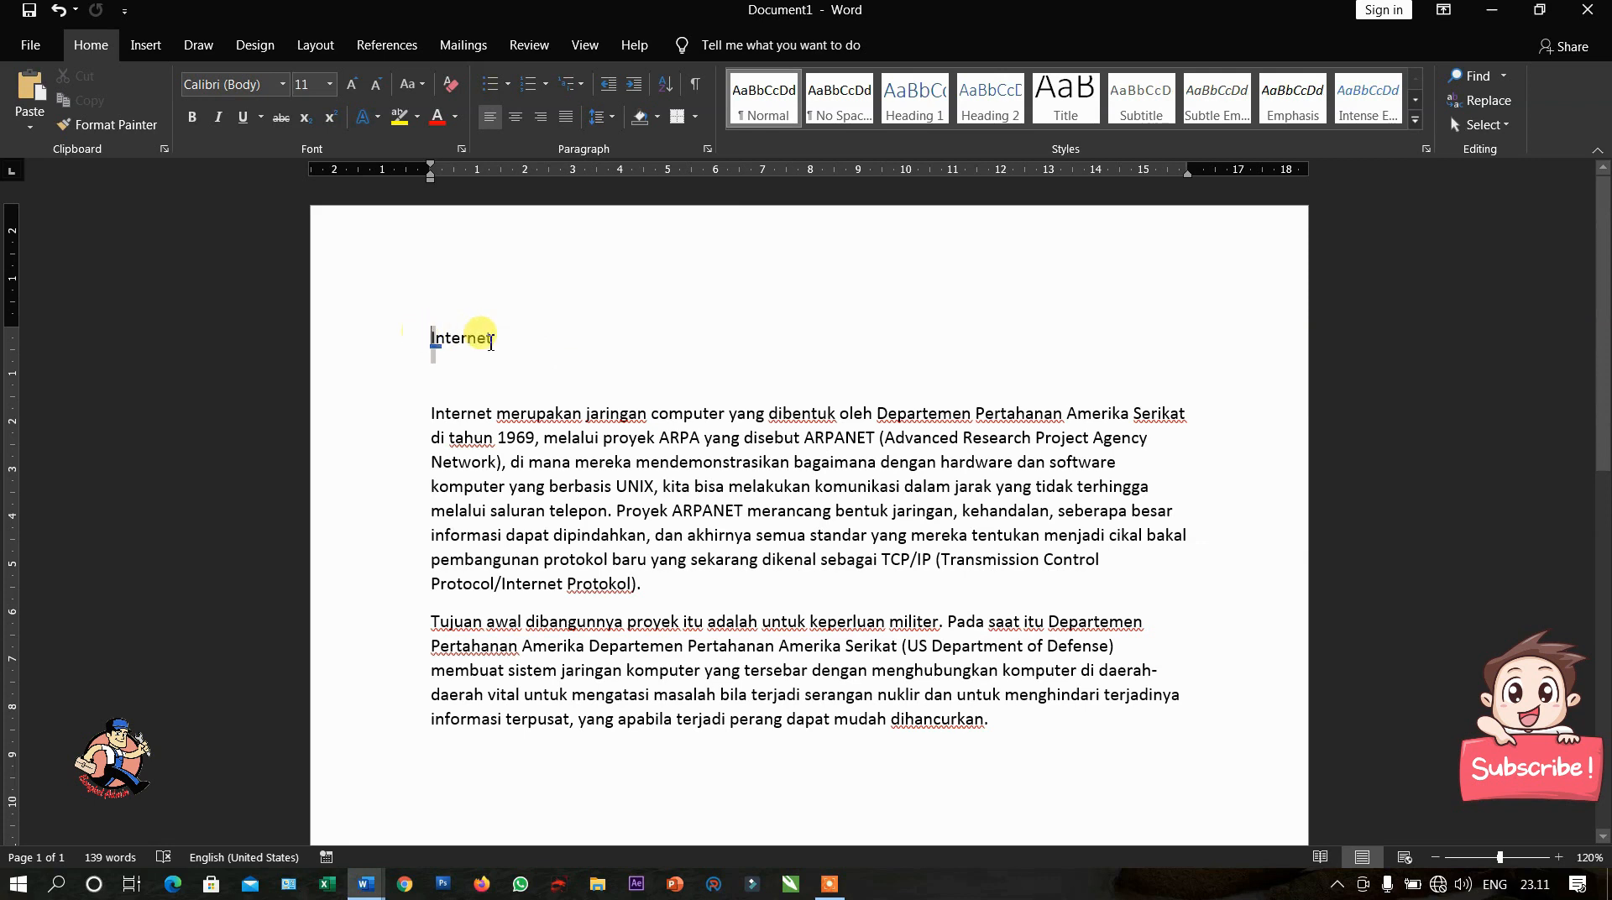
{"action": "left_click_drag", "start_coordinate": [430, 338], "coordinate": [535, 342]}
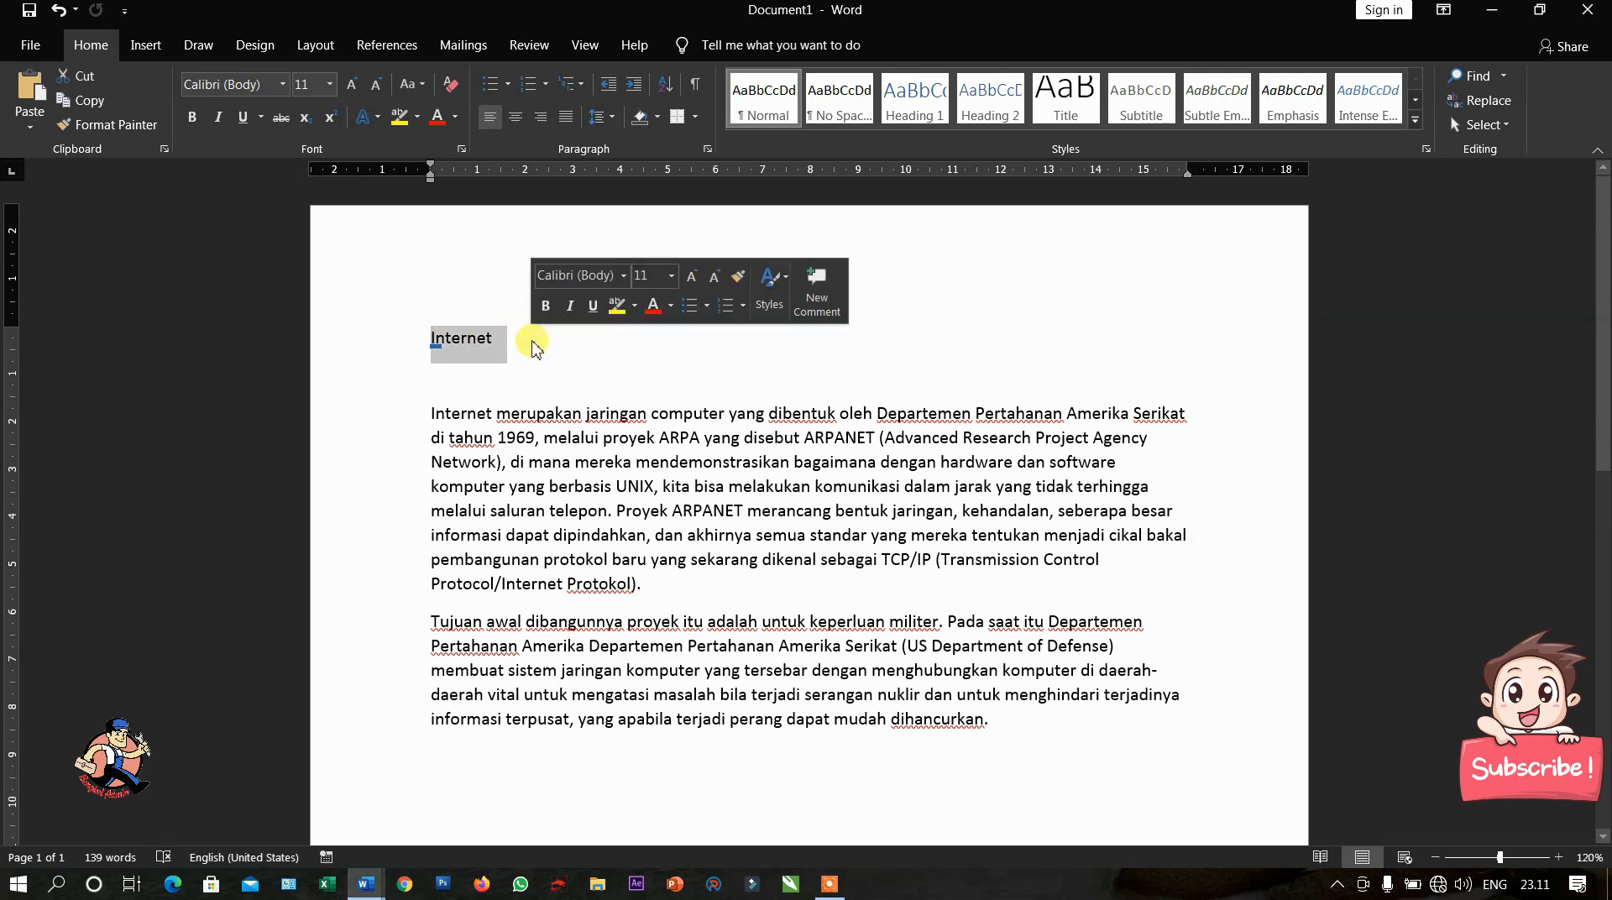
{"action": "left_click", "coordinate": [478, 341]}
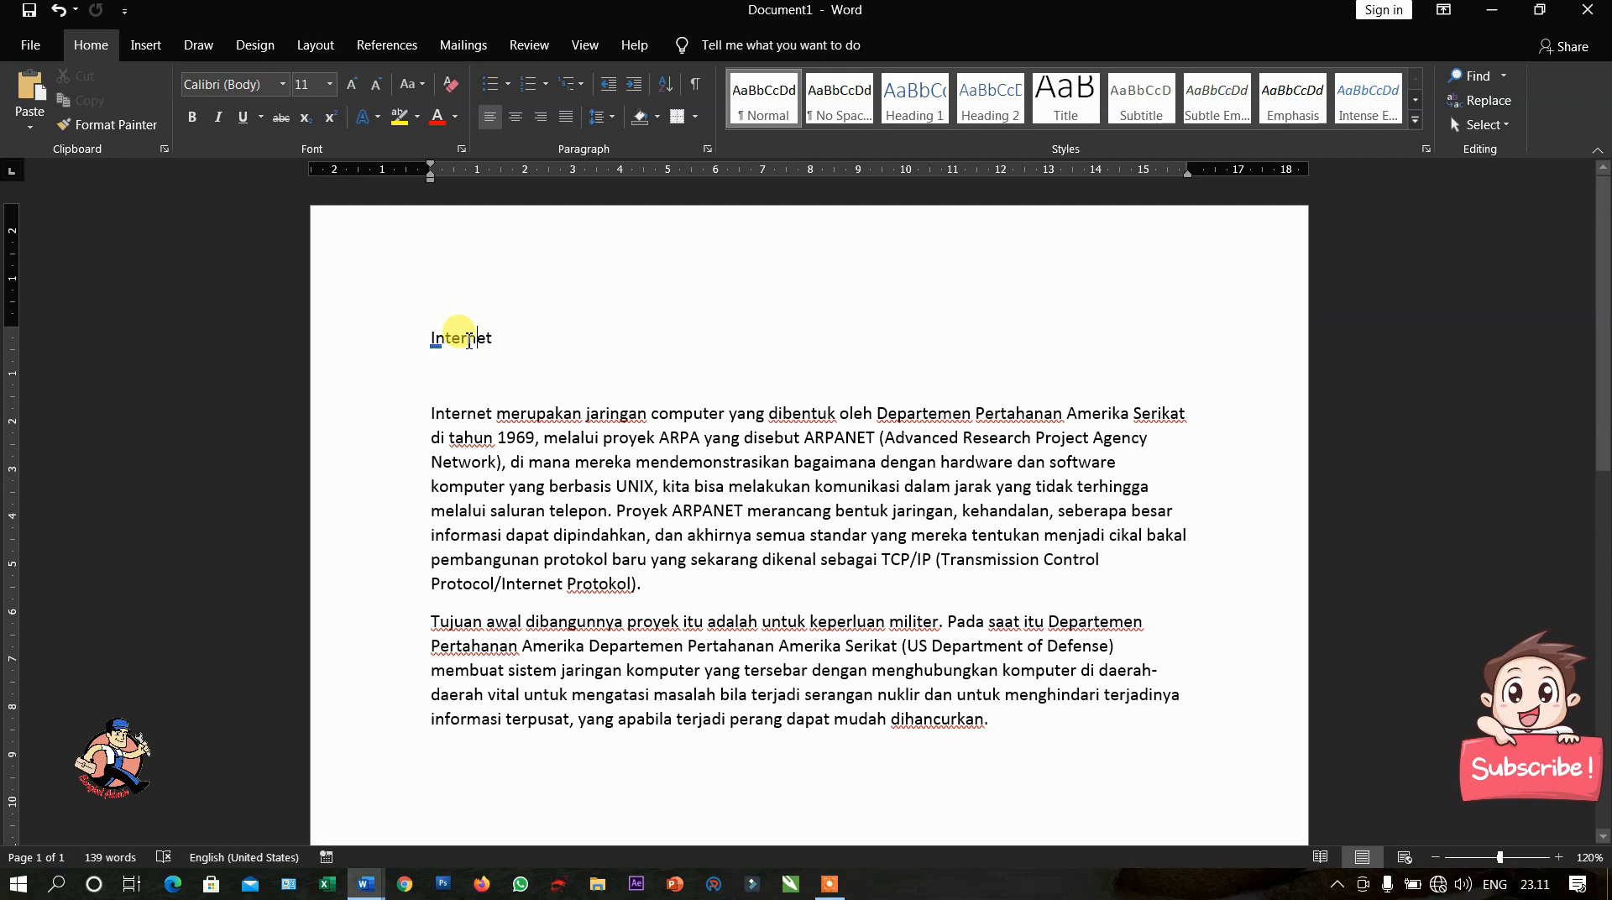
- Center the title "Internet" above the body text
{"action": "double_click", "coordinate": [468, 340]}
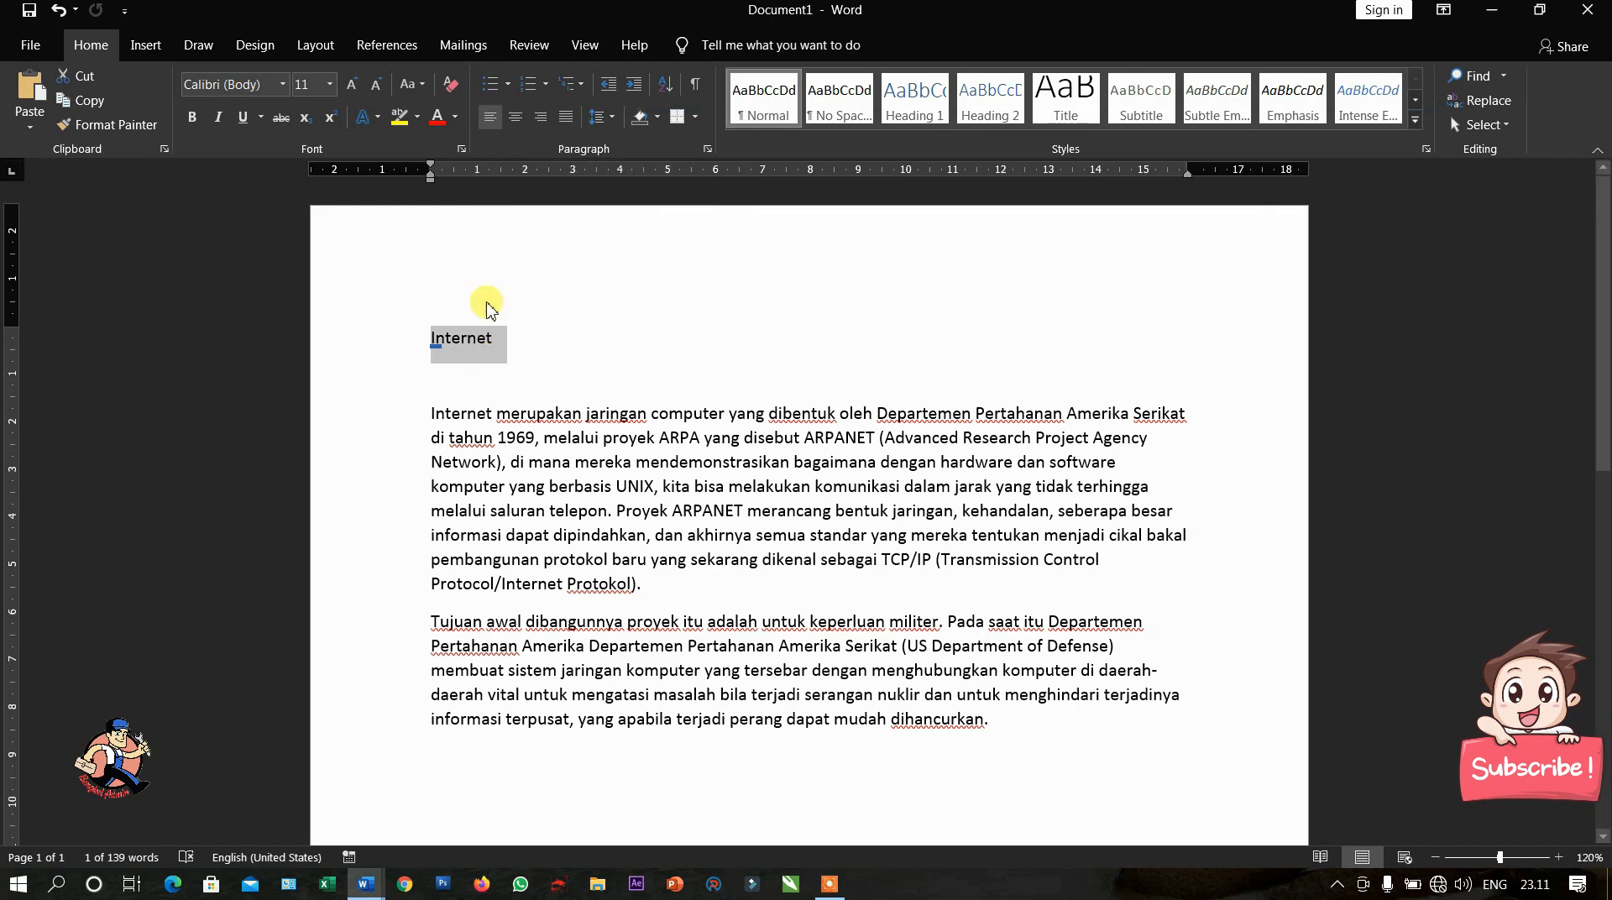
{"action": "left_click", "coordinate": [514, 119]}
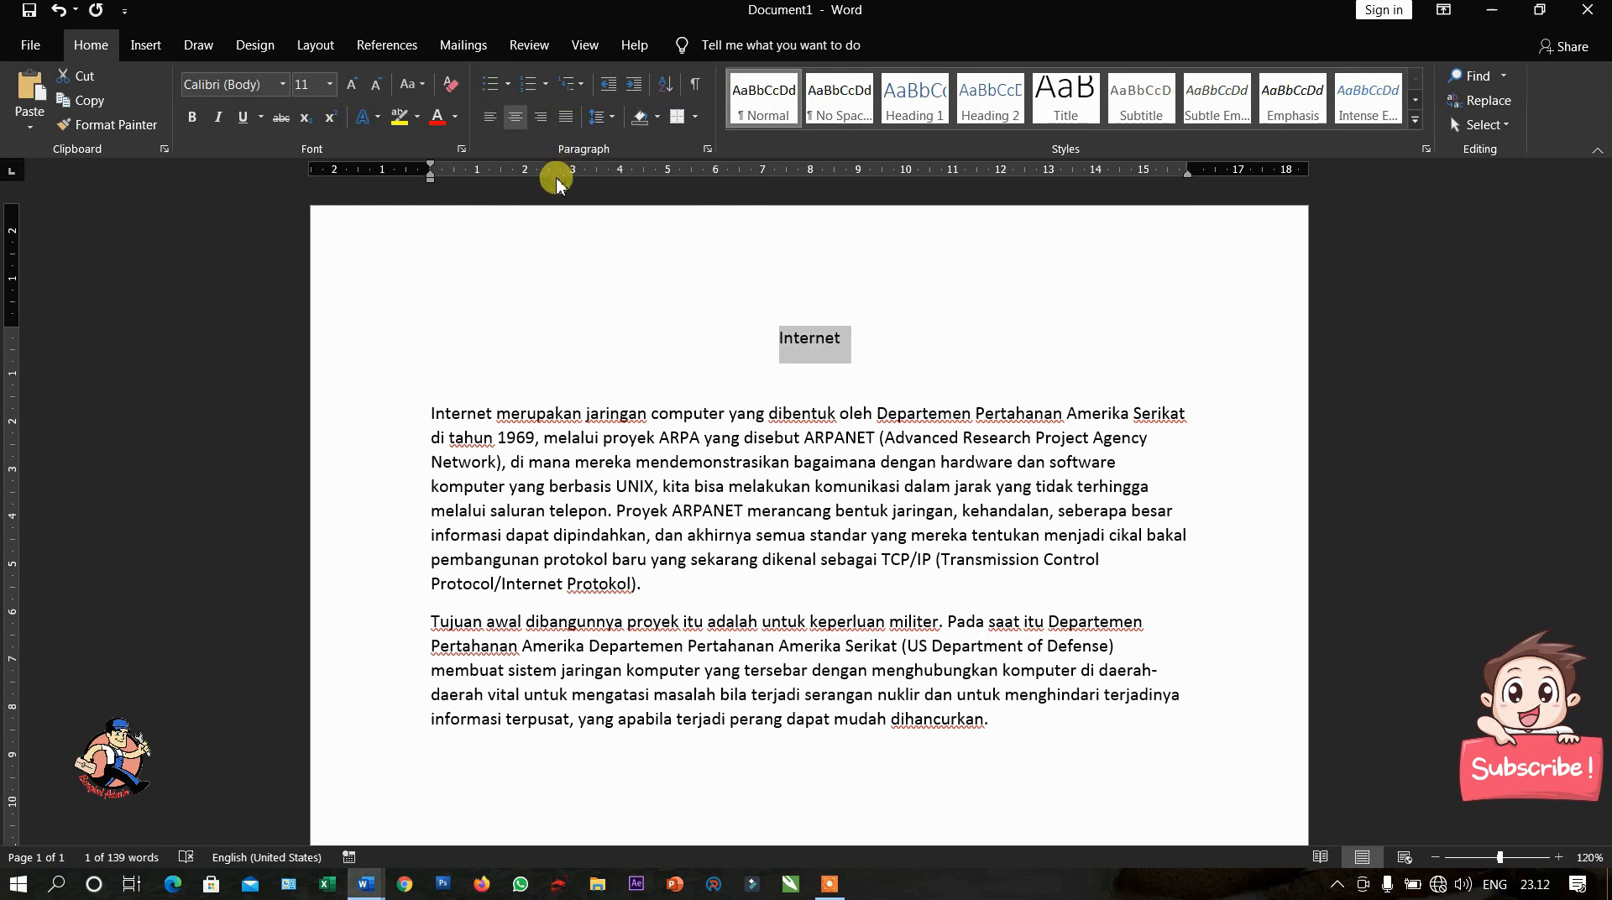
{"action": "left_click", "coordinate": [496, 119]}
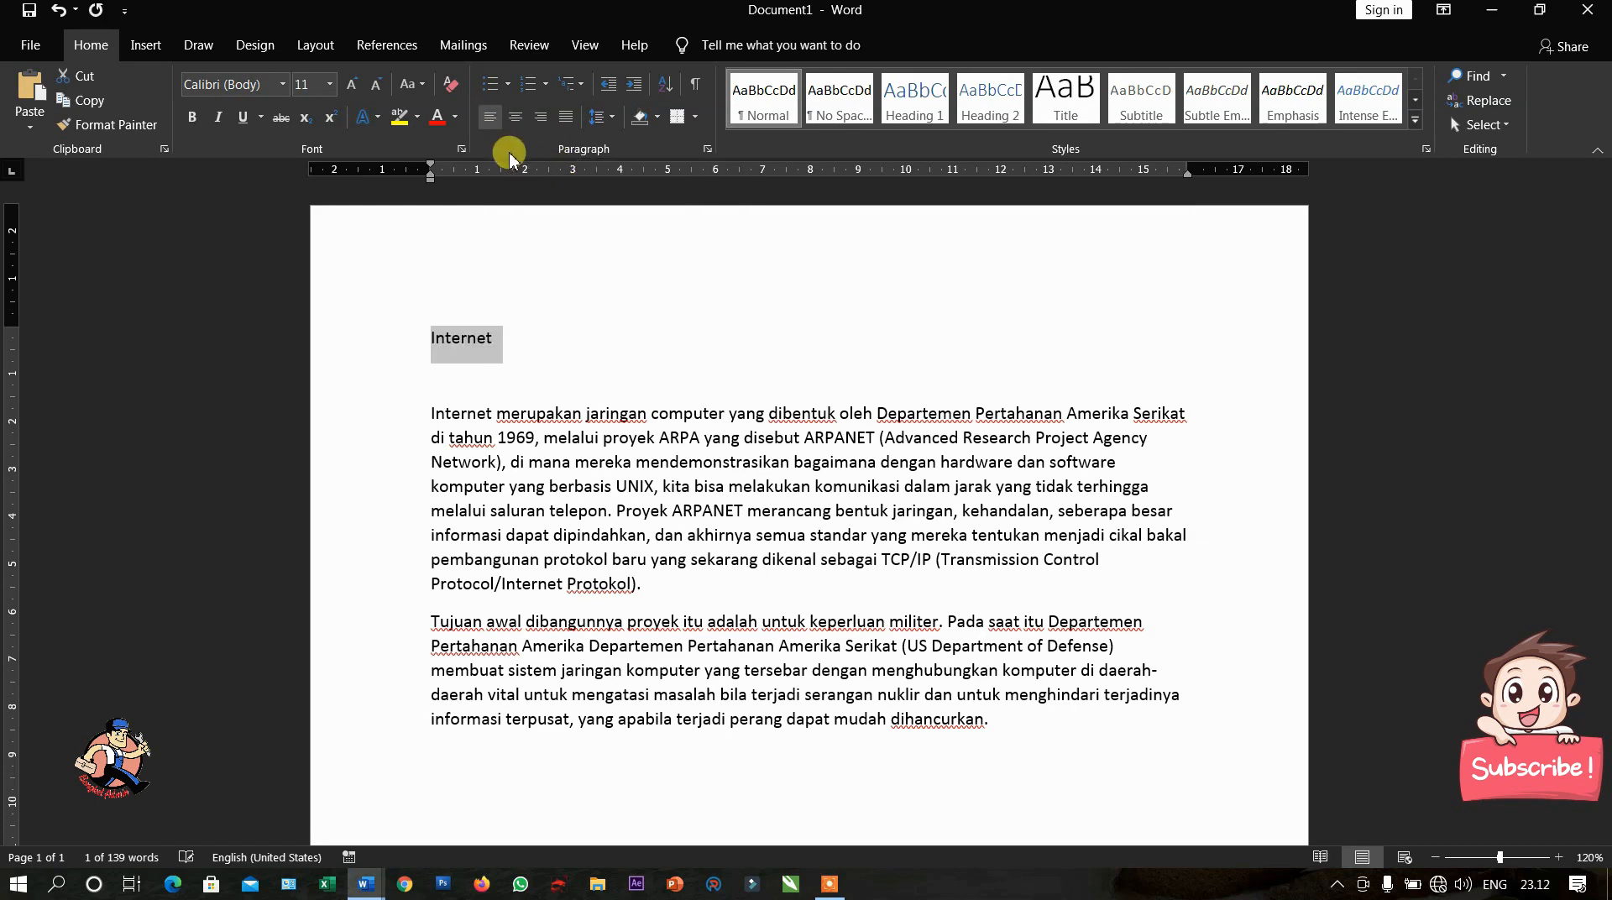
{"action": "key", "text": "ctrl+e"}
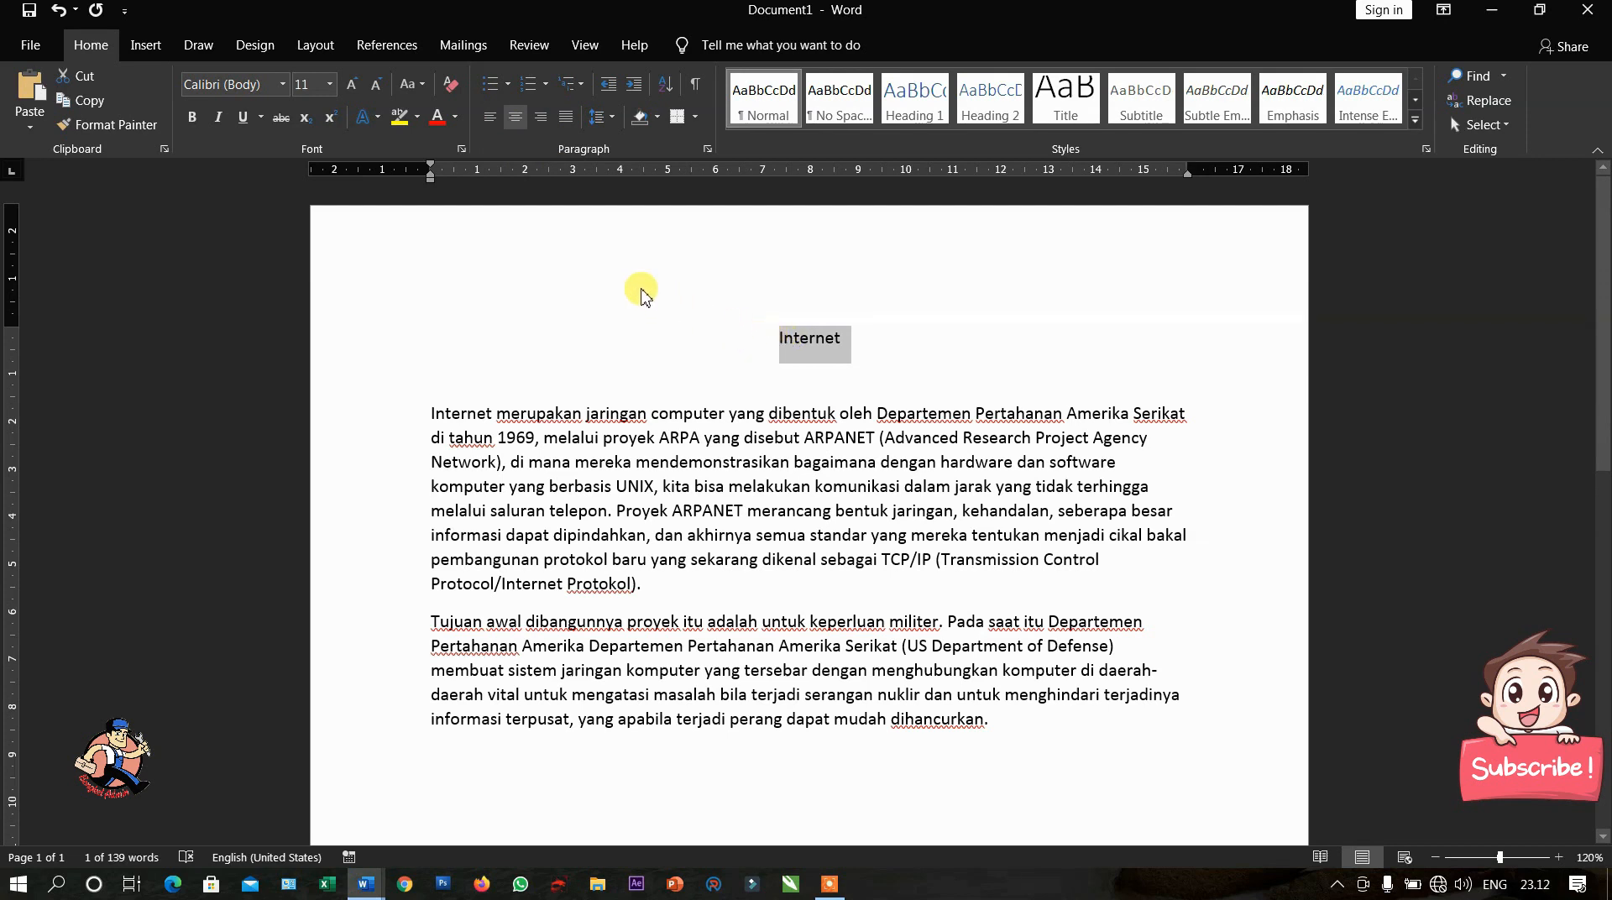
- Format the title "Internet" in 14-point Arial with the standard light blue font color
{"action": "left_click", "coordinate": [330, 84]}
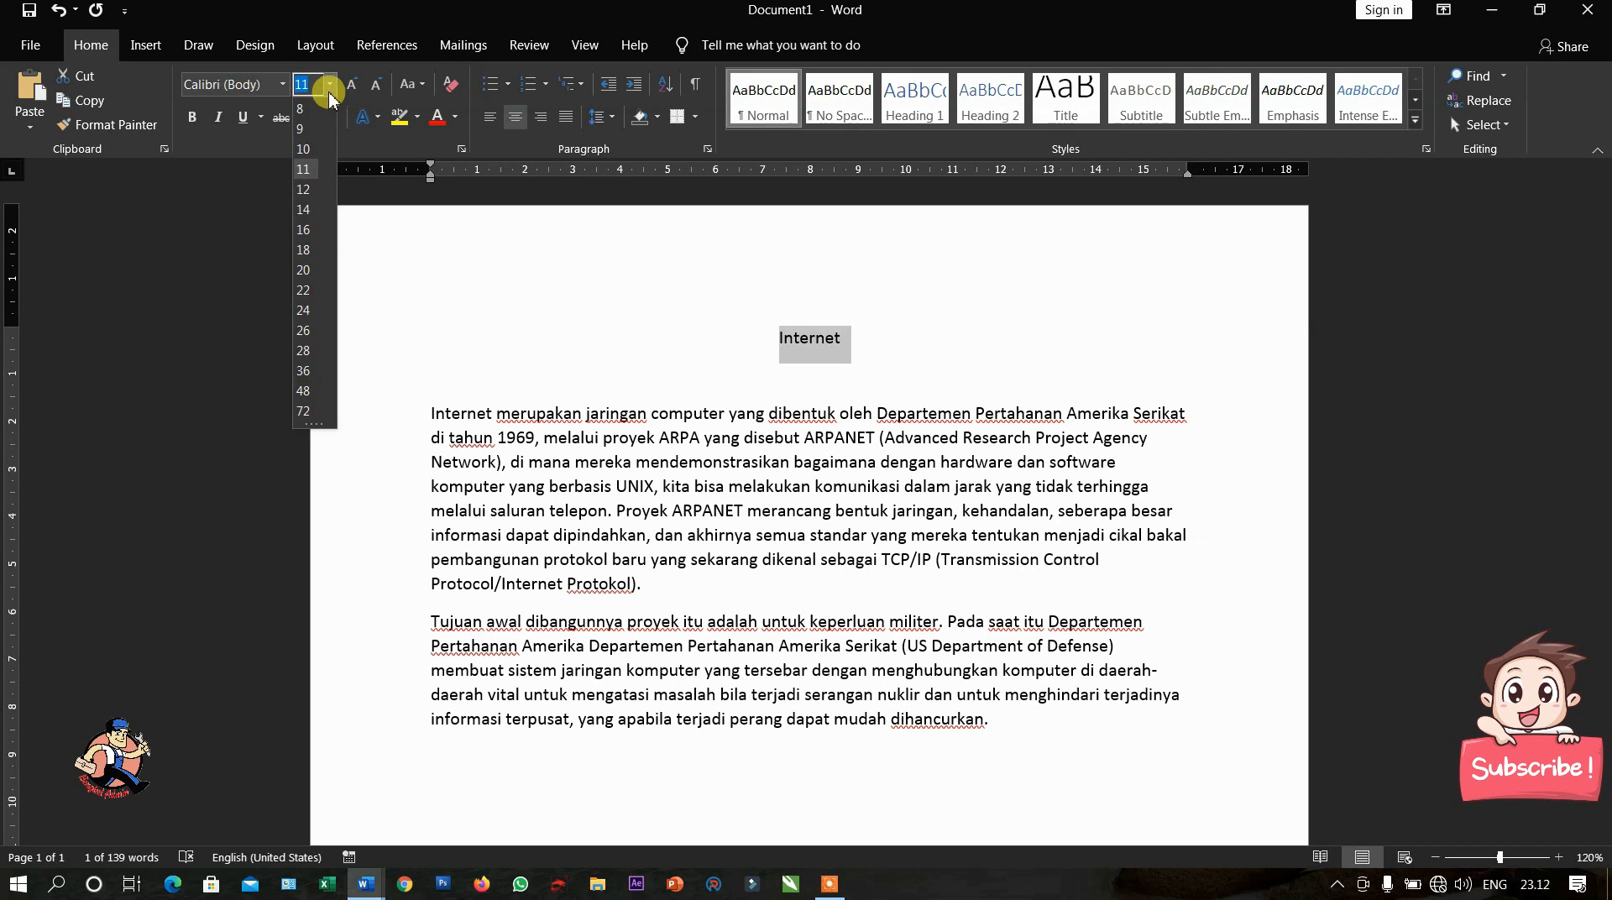
{"action": "left_click", "coordinate": [307, 210]}
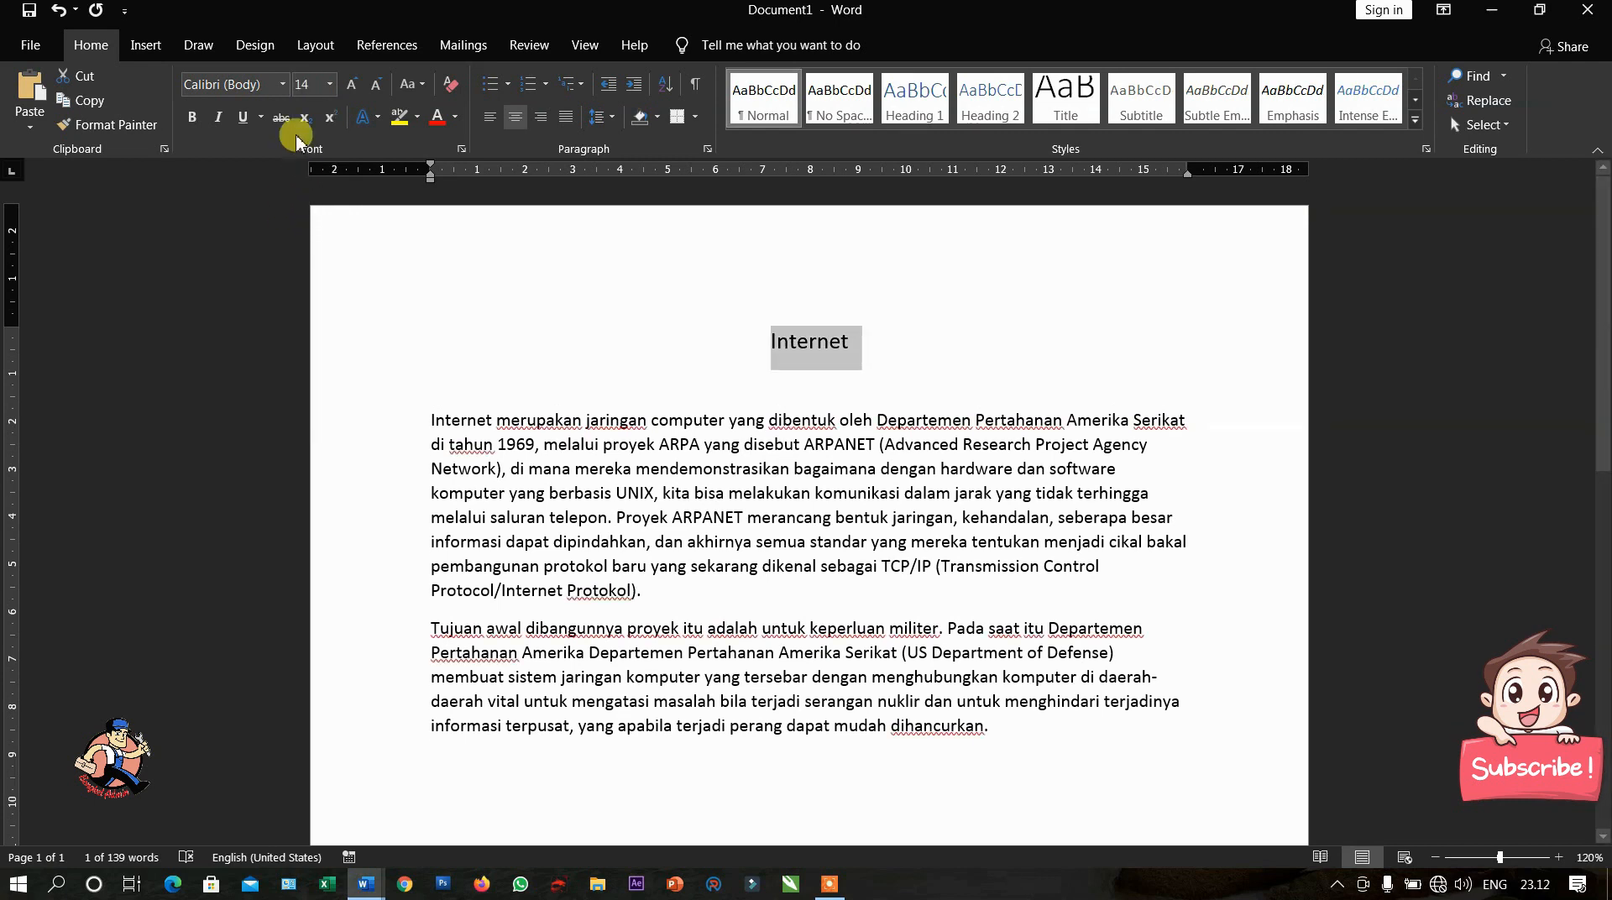
{"action": "left_click", "coordinate": [283, 84]}
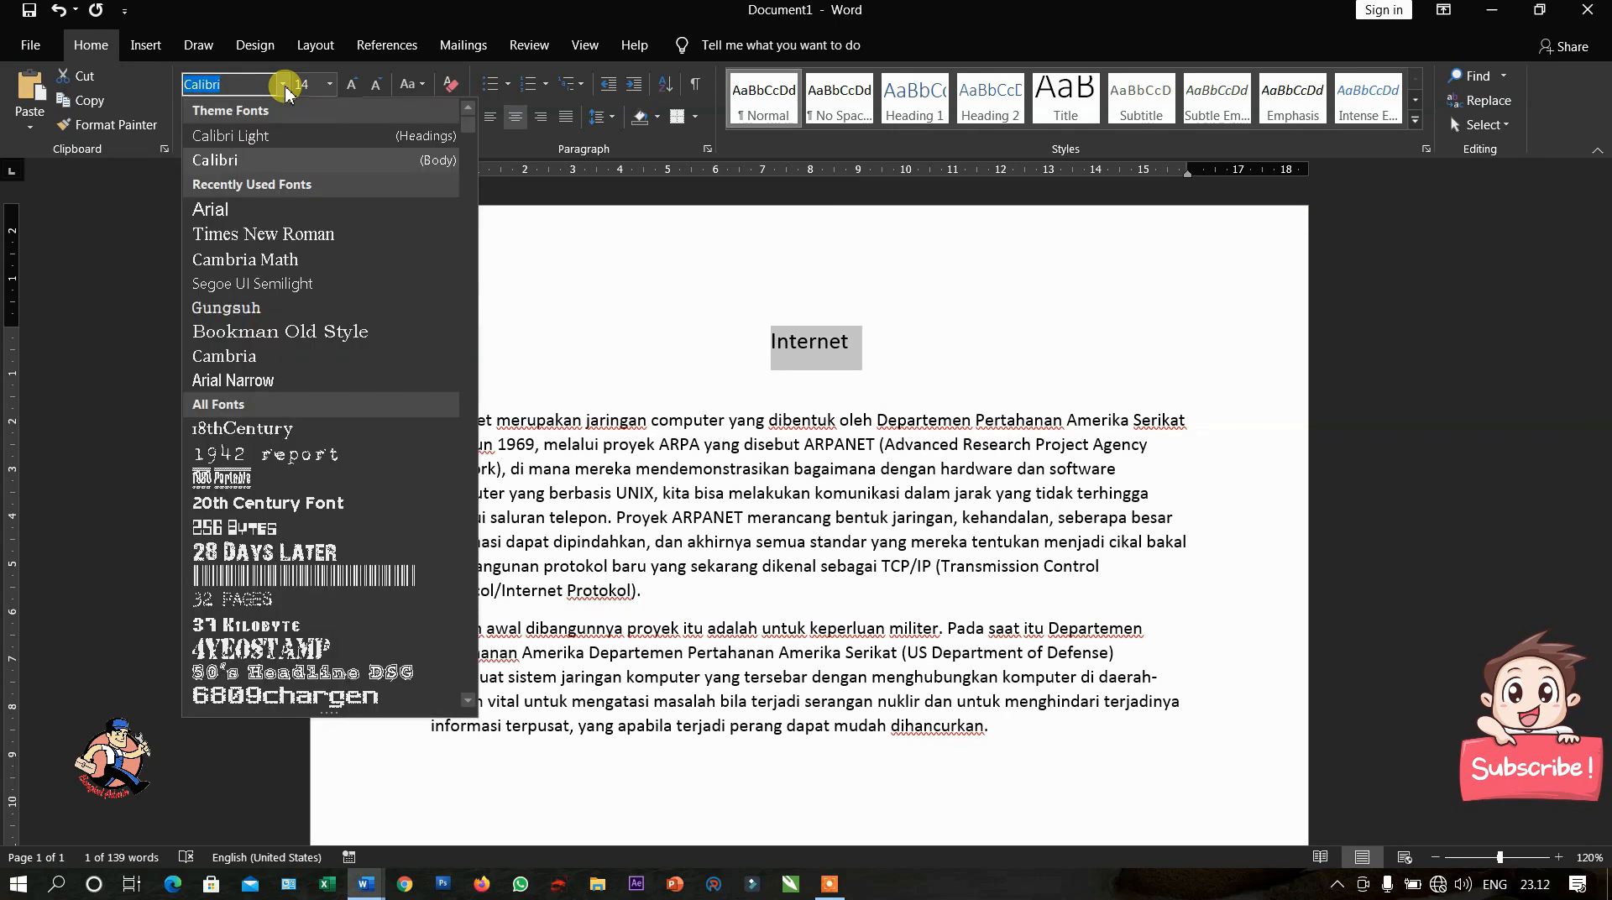
{"action": "left_click", "coordinate": [286, 212]}
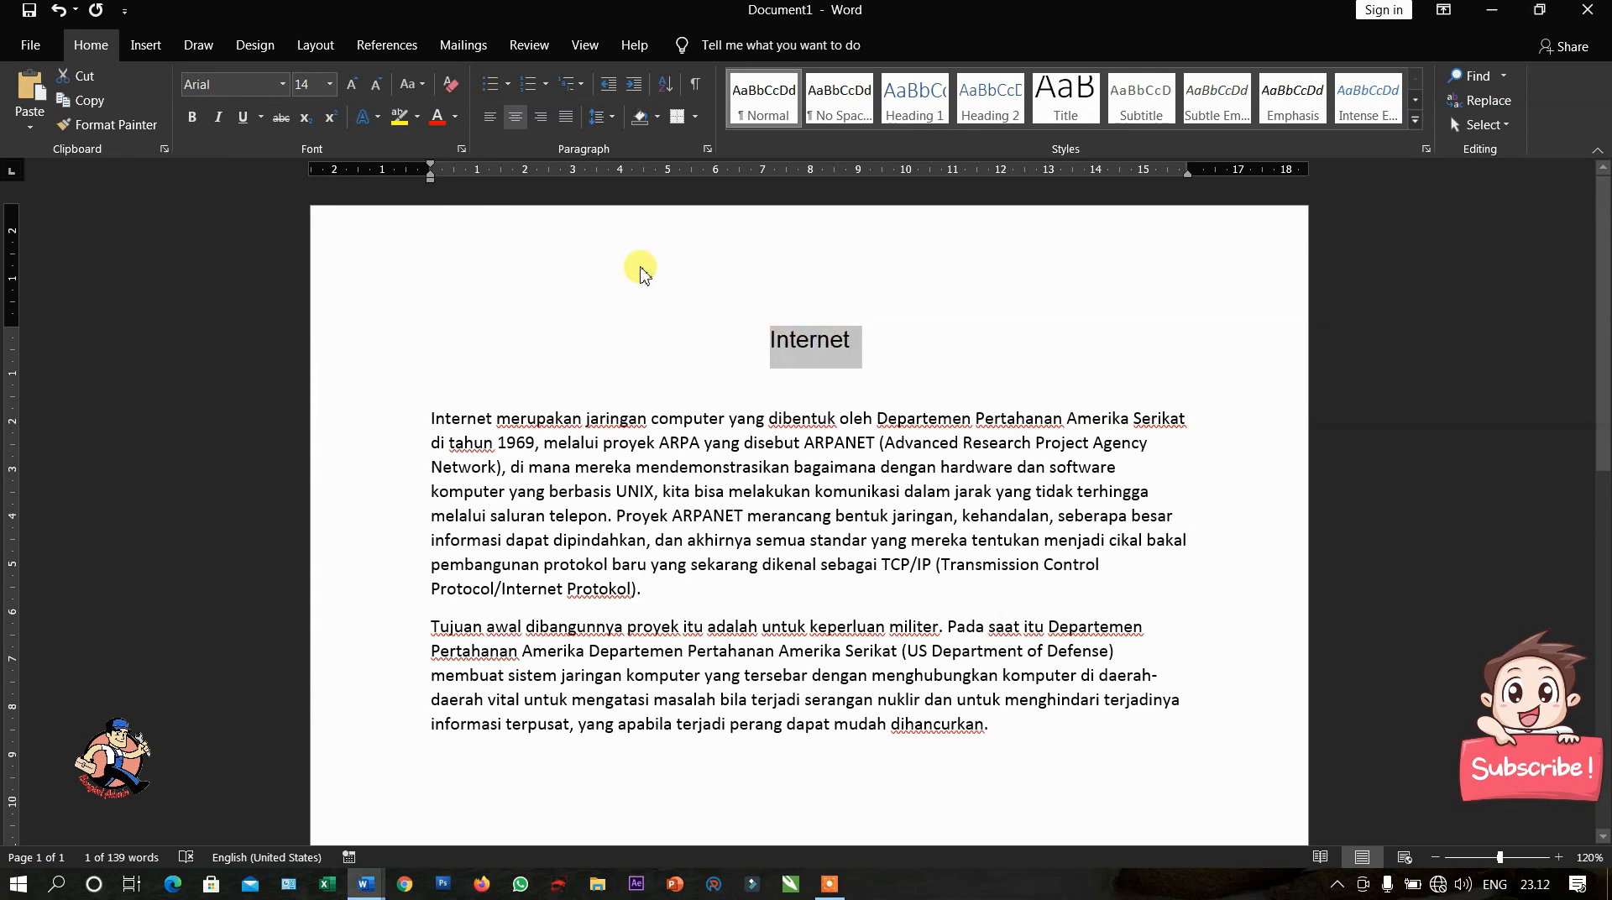
{"action": "left_click", "coordinate": [457, 119]}
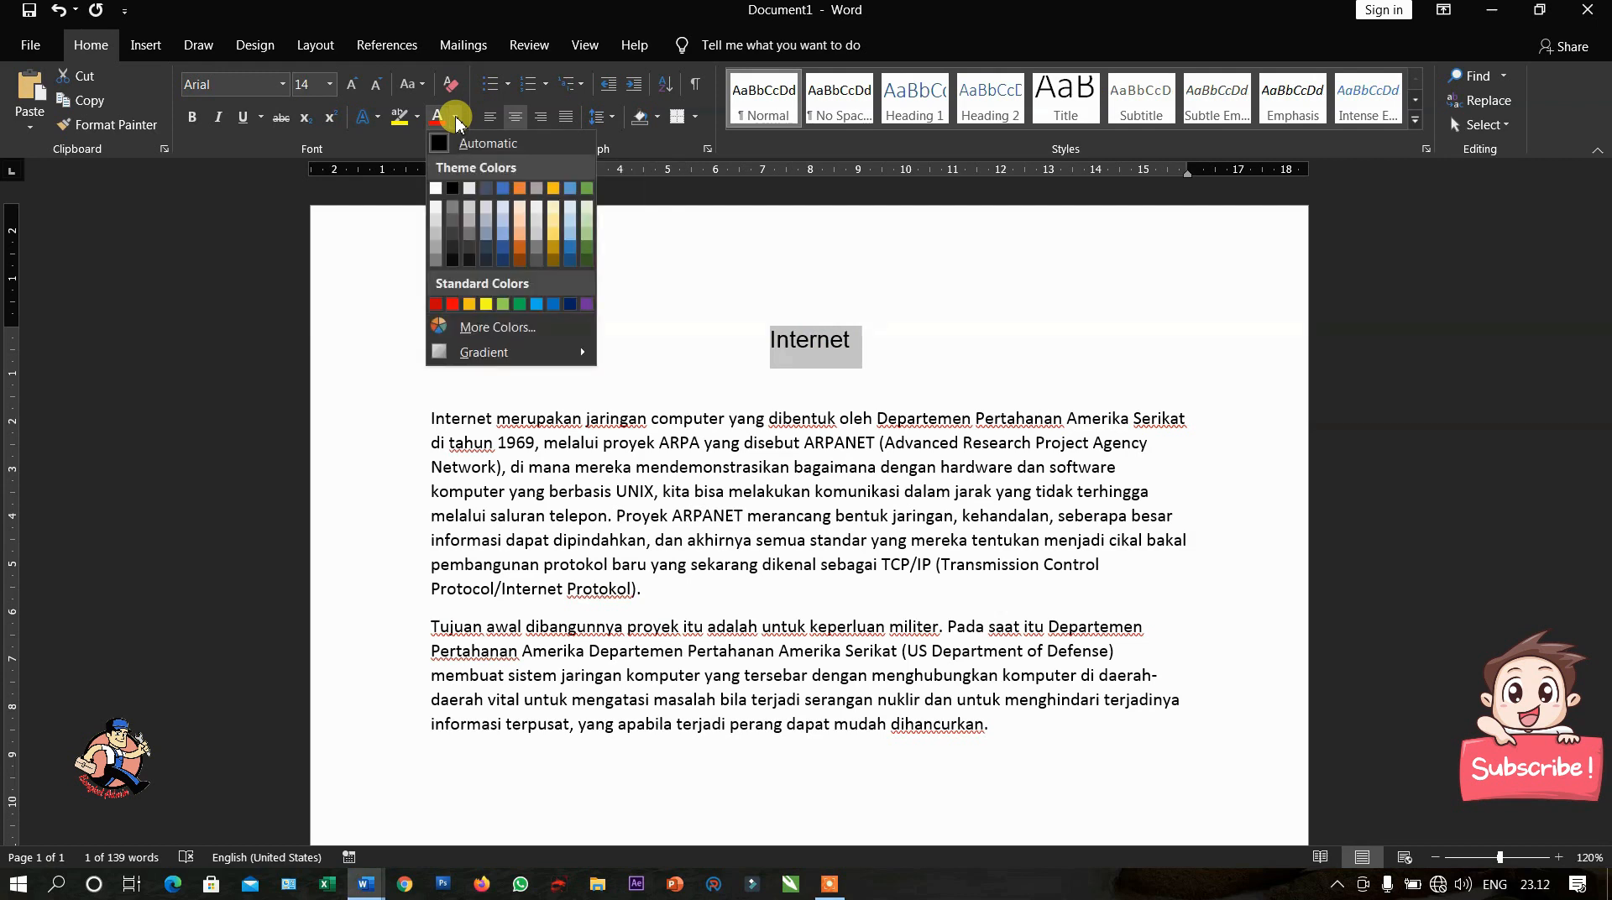
{"action": "left_click", "coordinate": [537, 306]}
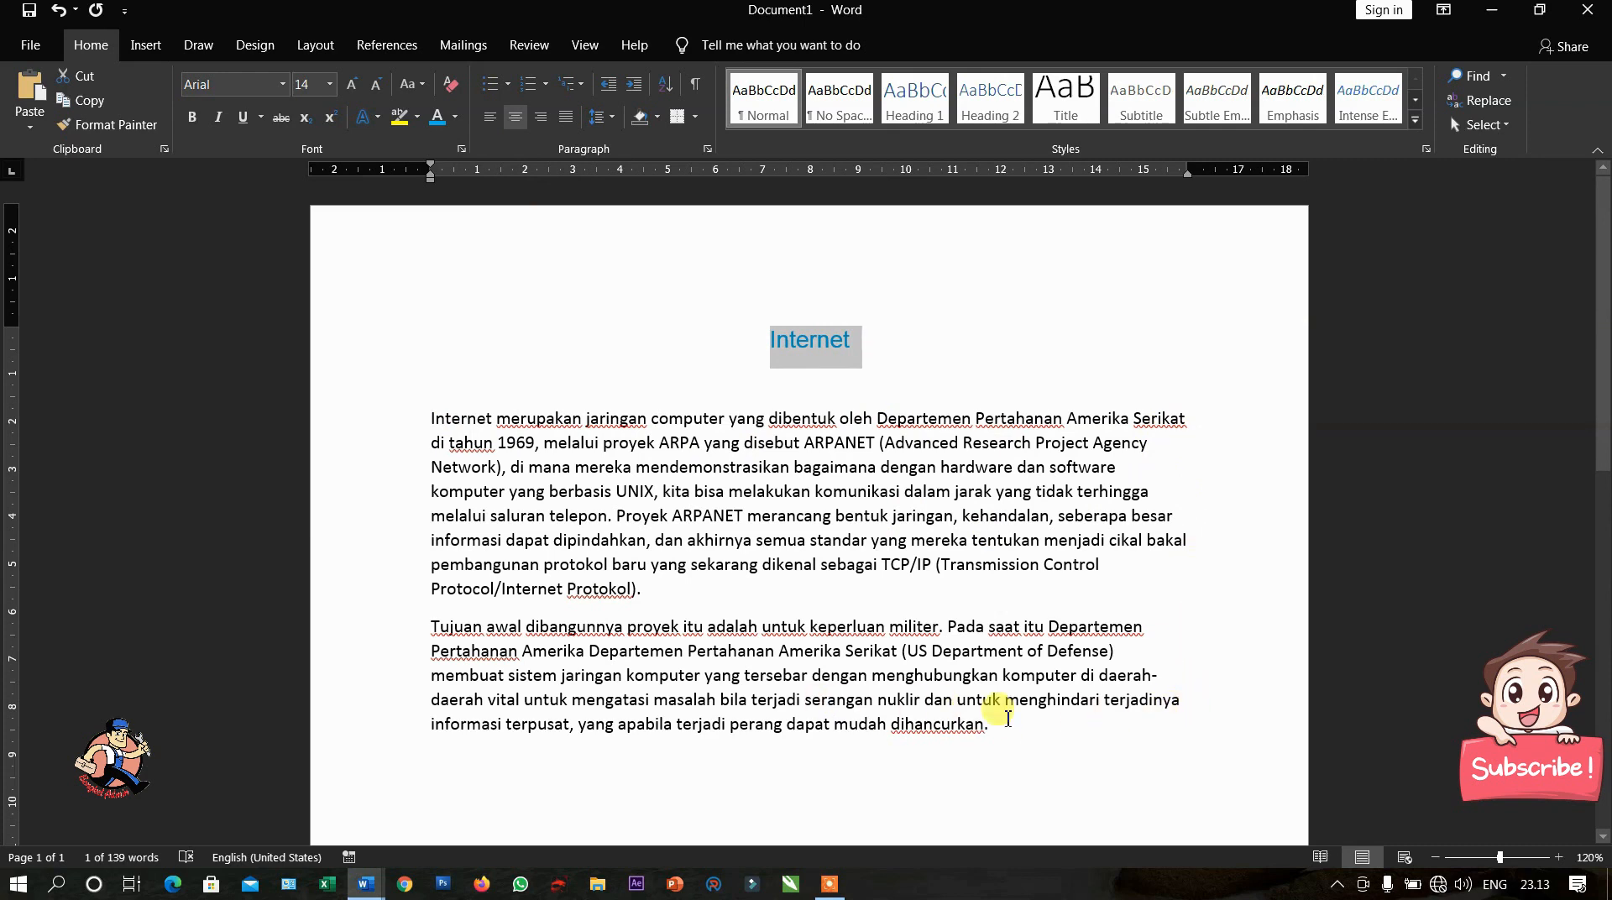
- Try centered and right alignment on both body paragraphs, and finally justify them
{"action": "left_click", "coordinate": [739, 466]}
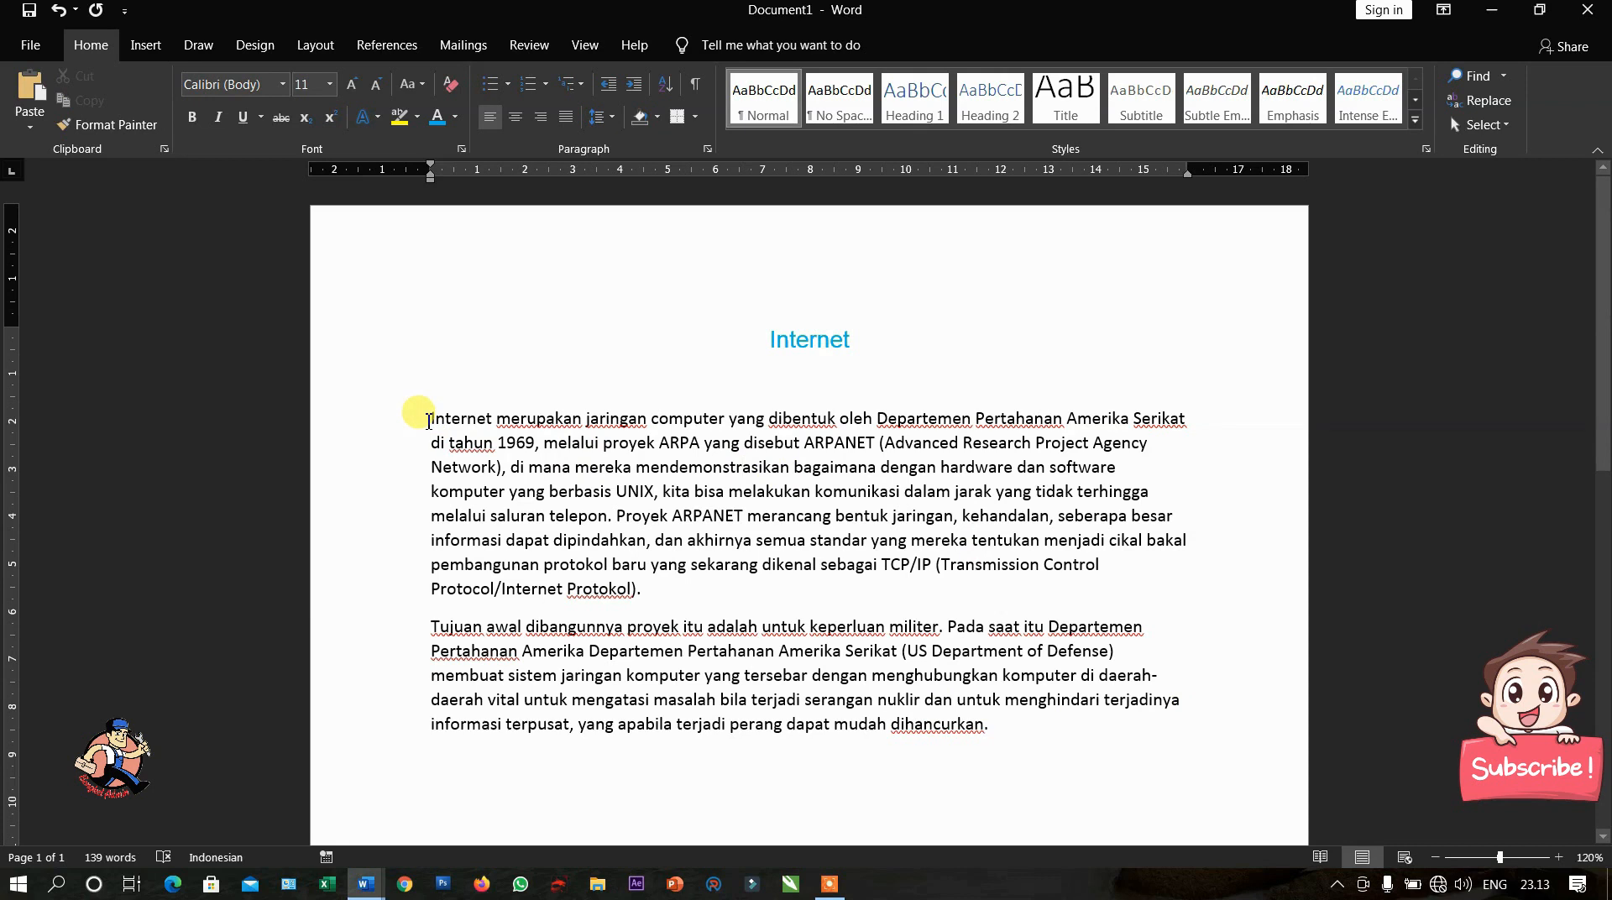
{"action": "left_click_drag", "start_coordinate": [429, 419], "coordinate": [1069, 727]}
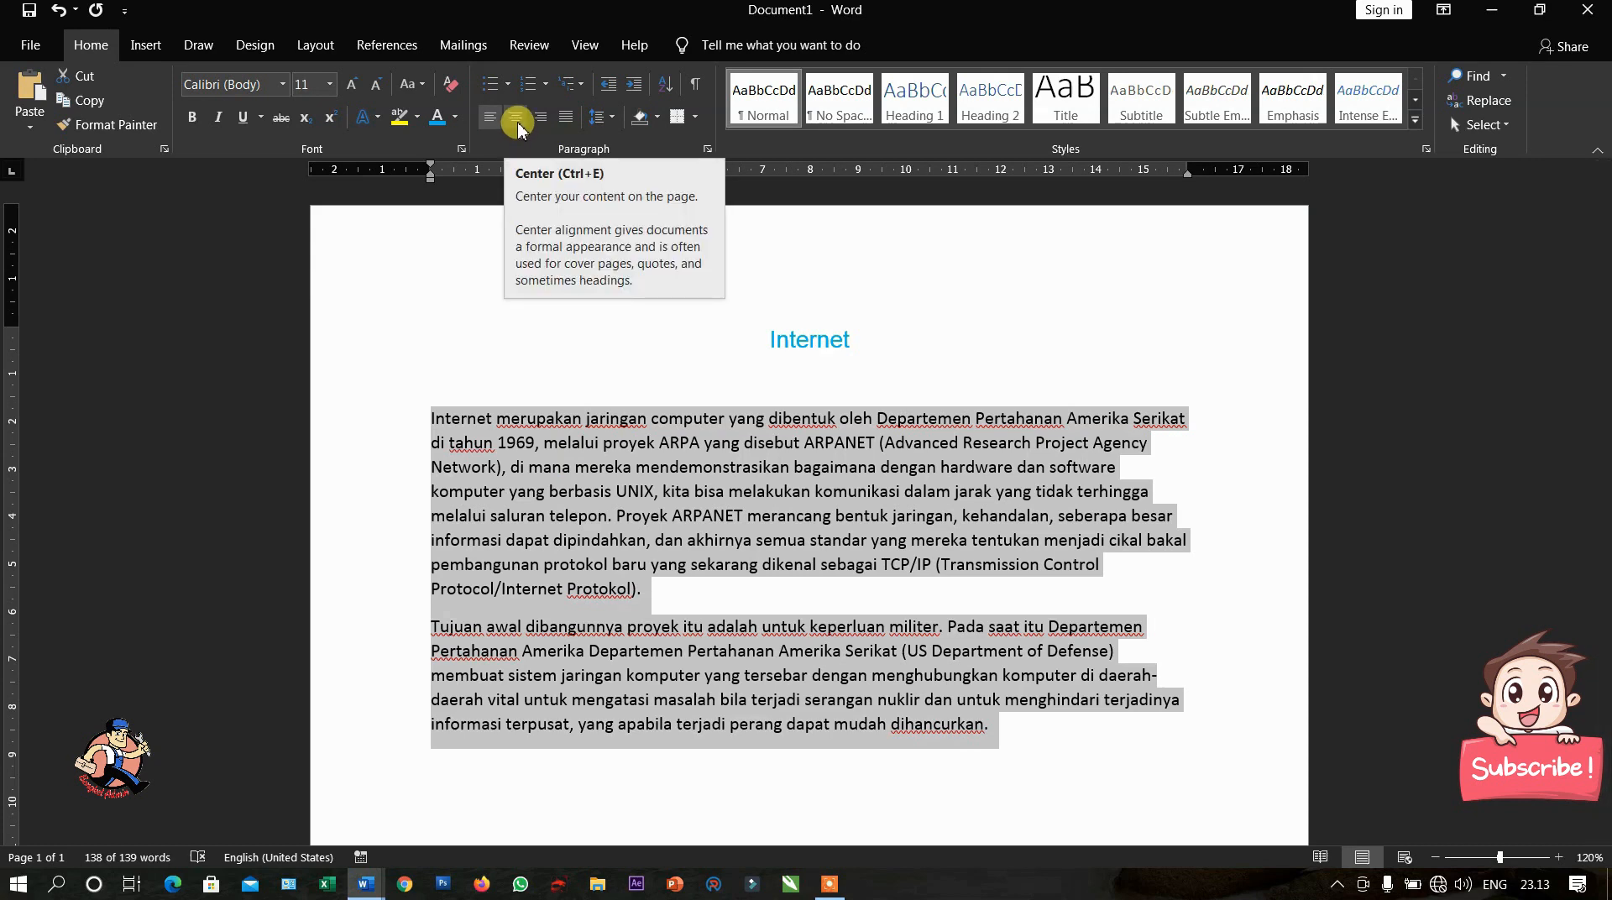
{"action": "left_click", "coordinate": [516, 120]}
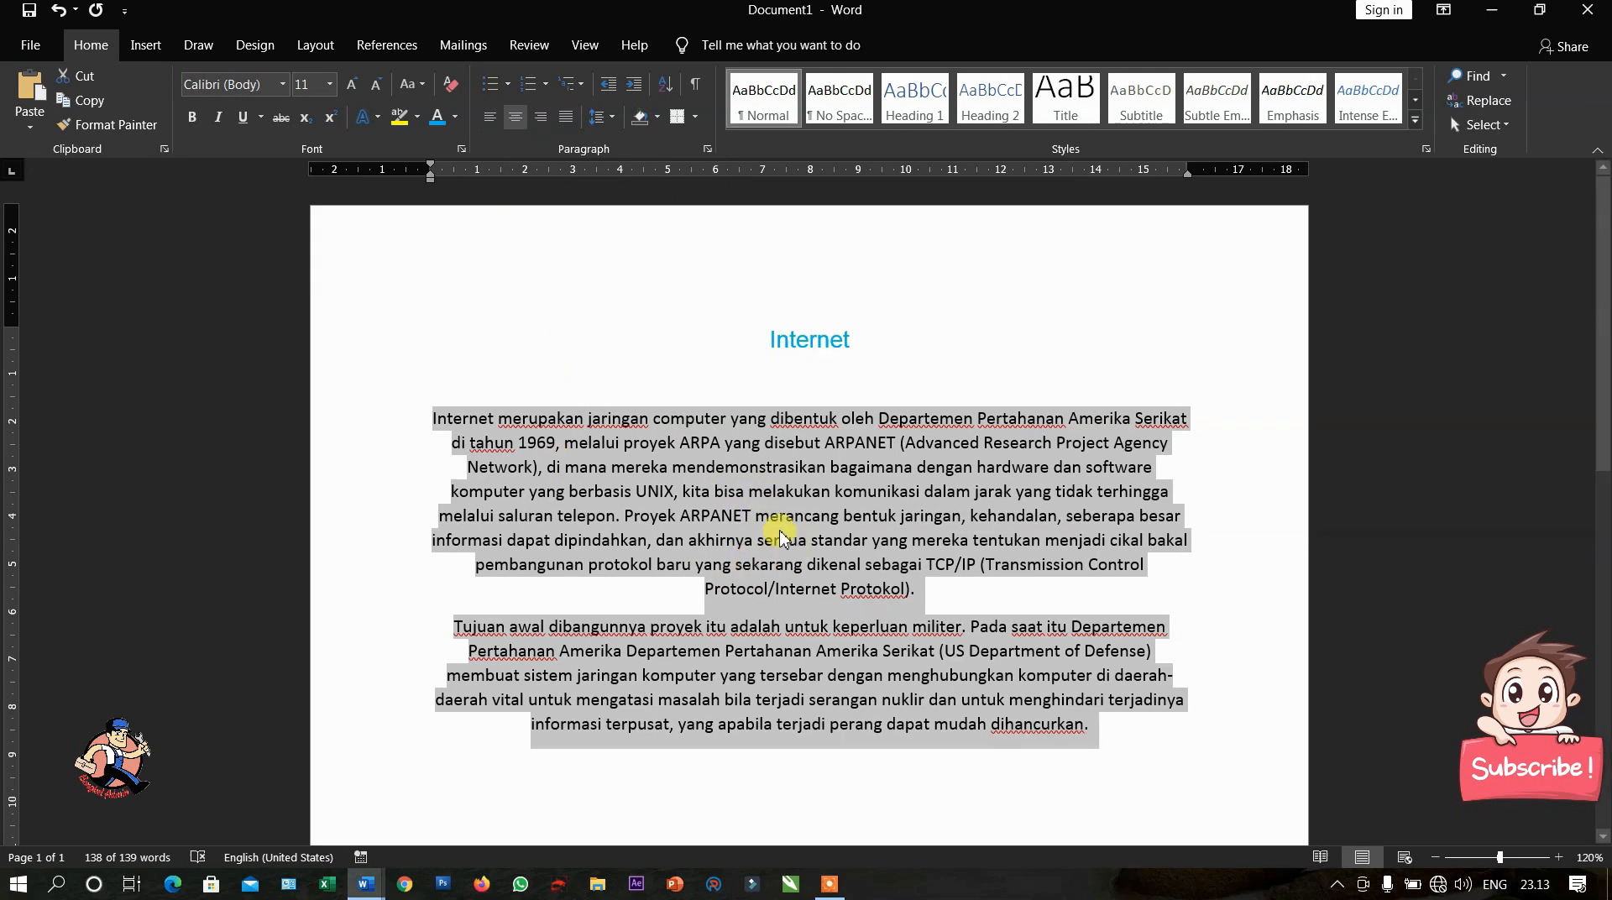
{"action": "left_click", "coordinate": [538, 125]}
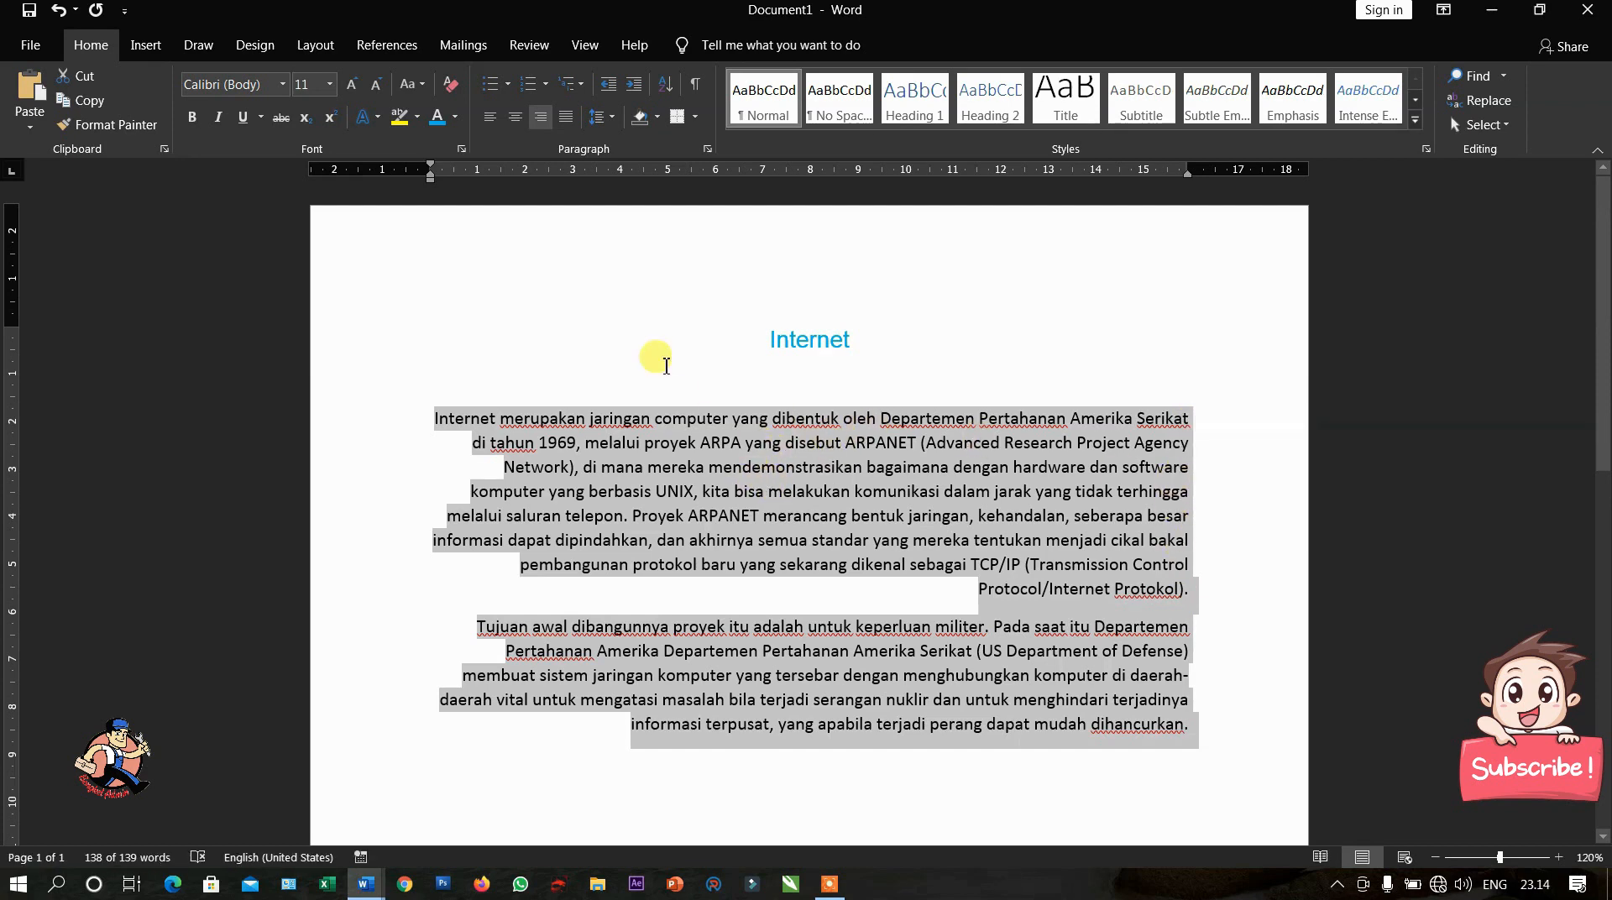
{"action": "left_click", "coordinate": [563, 120]}
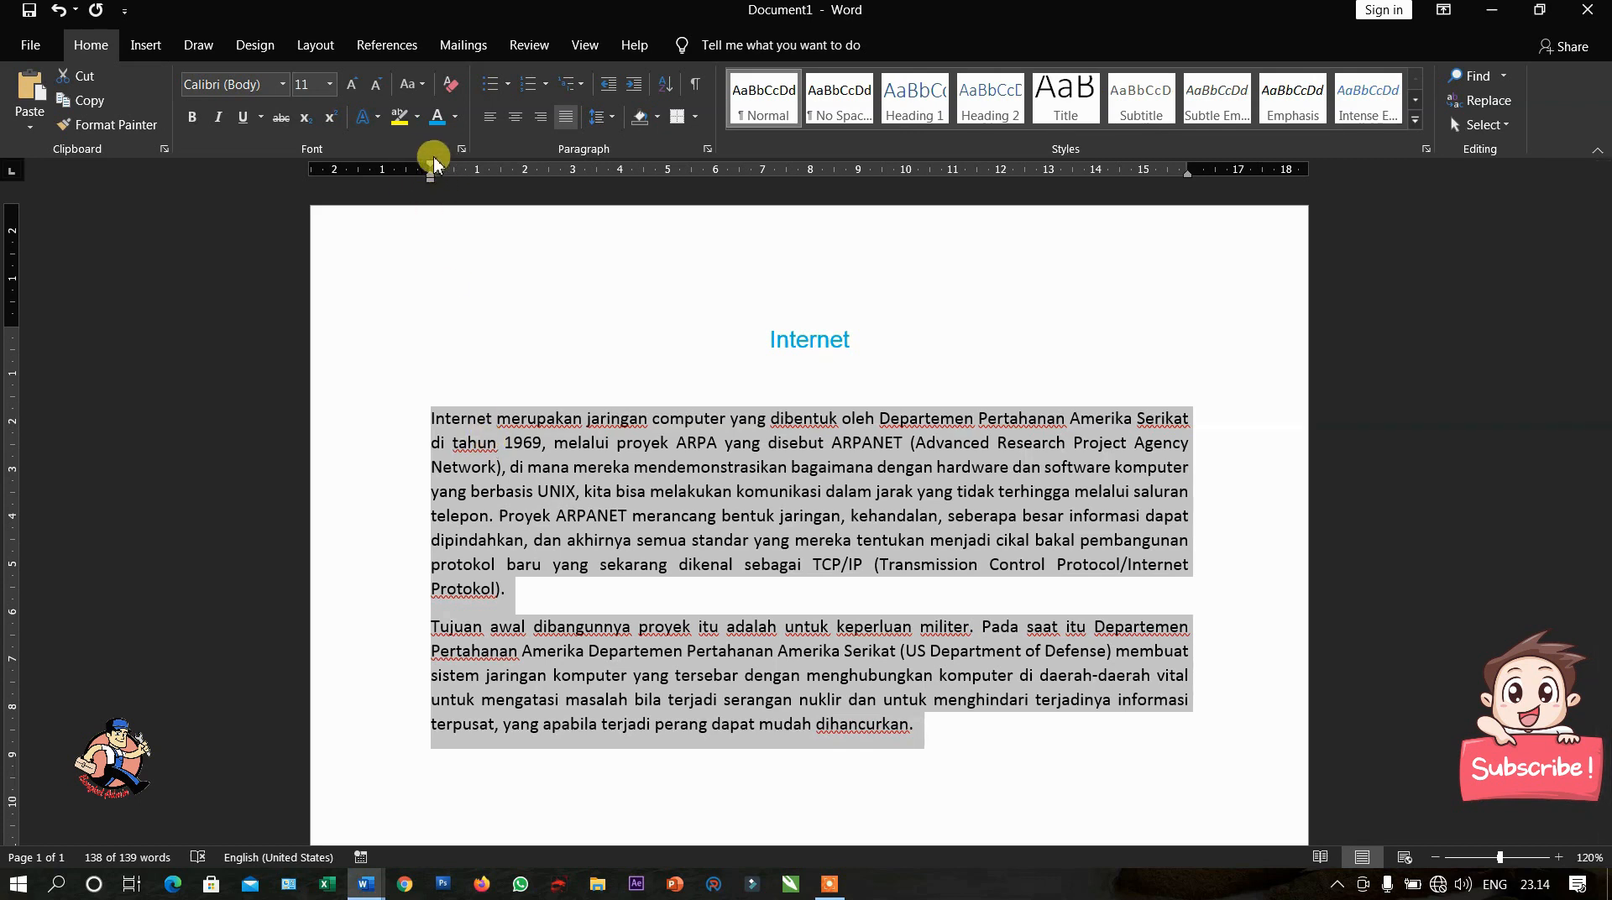
- Give both body paragraphs a first-line indent of 1 cm using the ruler
{"action": "scroll", "coordinate": [489, 267], "scroll_direction": "up", "scroll_amount": 5}
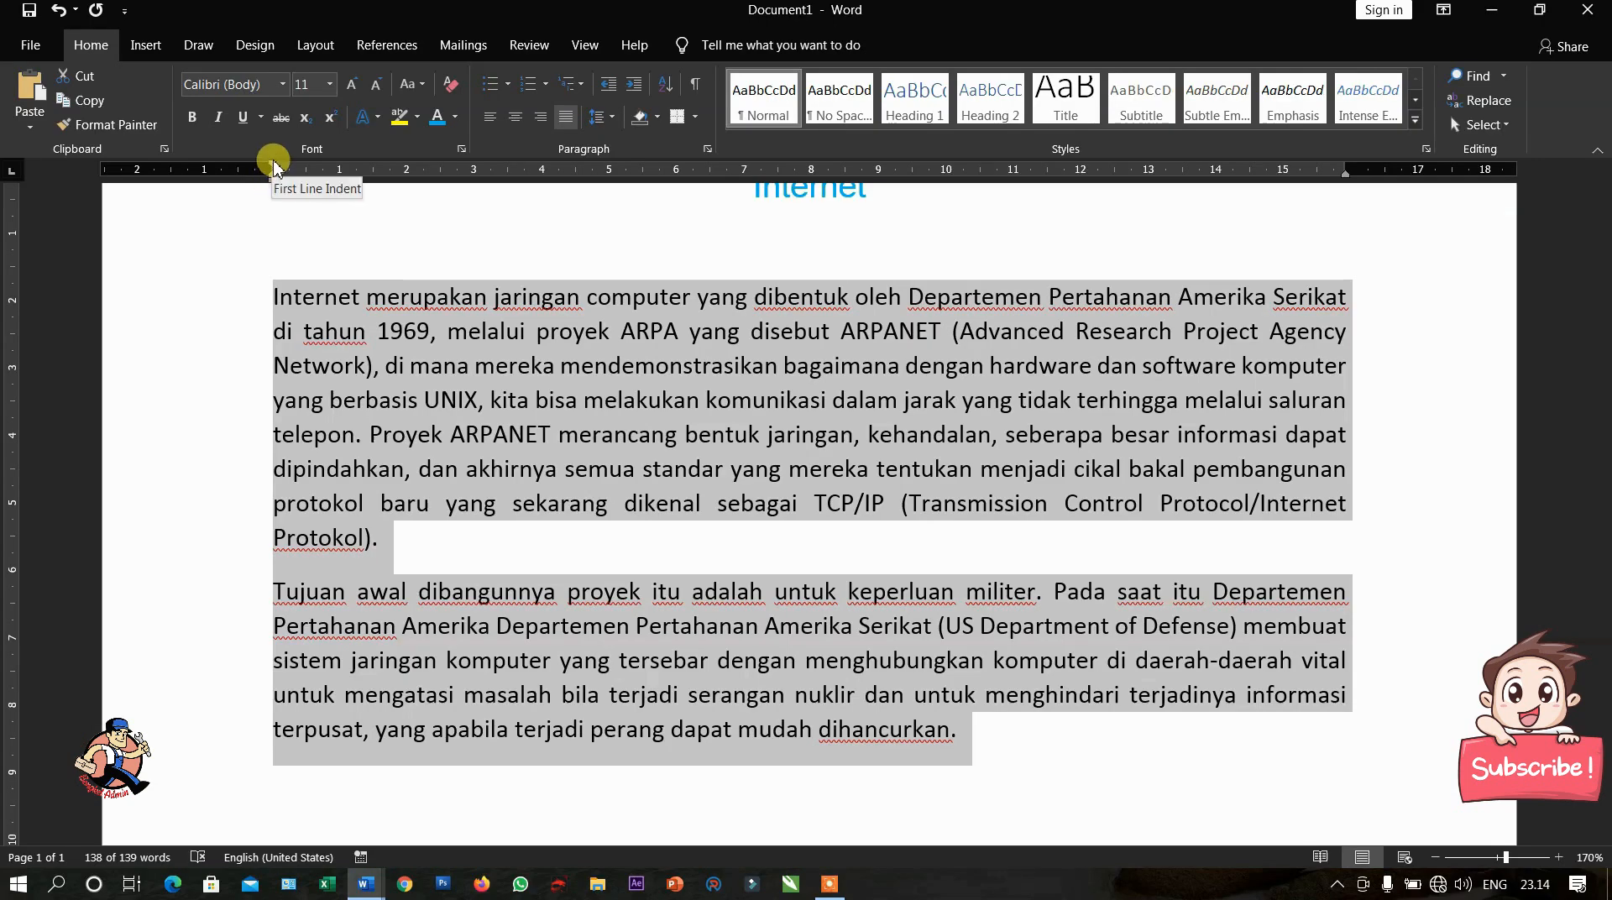
{"action": "left_click_drag", "start_coordinate": [274, 166], "coordinate": [339, 168]}
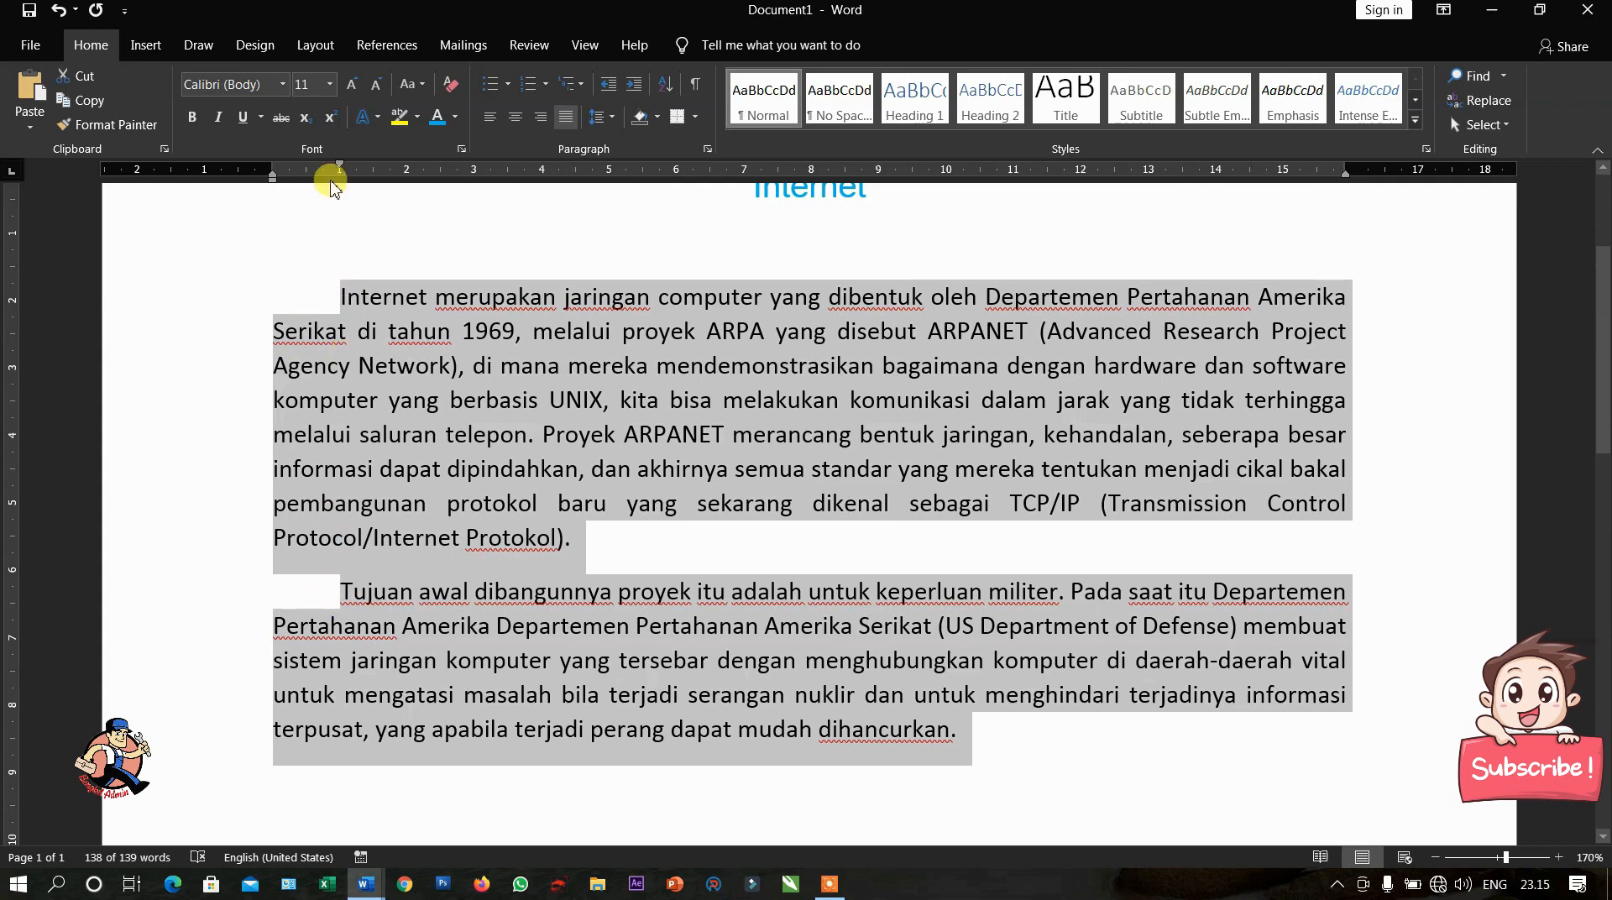
{"action": "left_click_drag", "start_coordinate": [340, 165], "coordinate": [340, 165]}
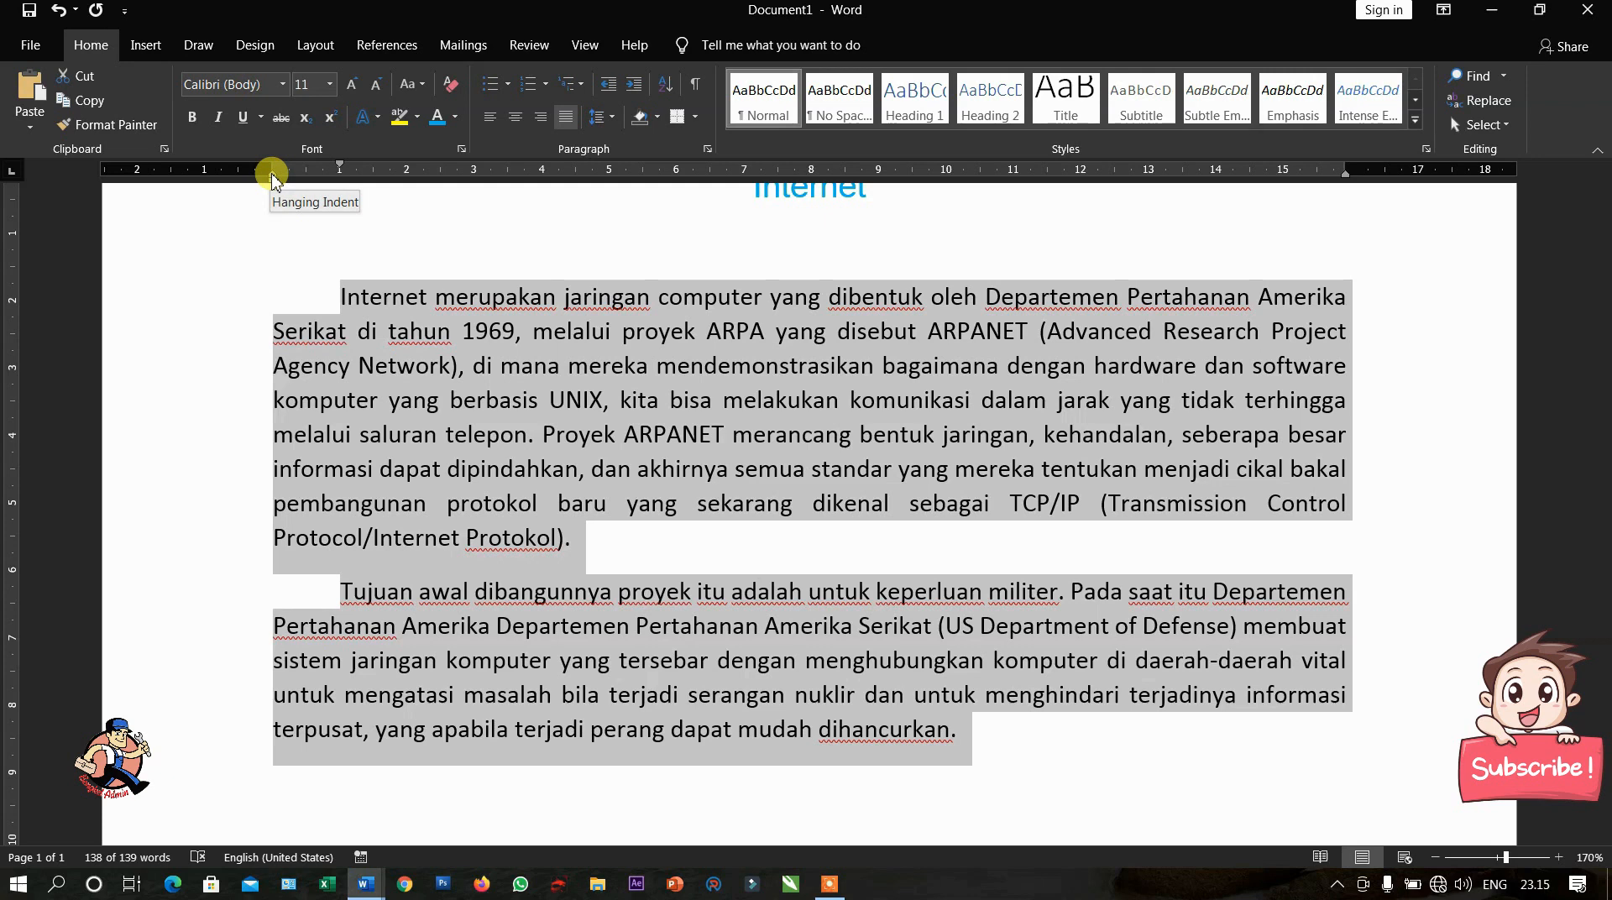
- Try a 2 cm hanging indent and a 1 cm left indent on both body paragraphs, removing each again
{"action": "left_click_drag", "start_coordinate": [272, 178], "coordinate": [404, 180]}
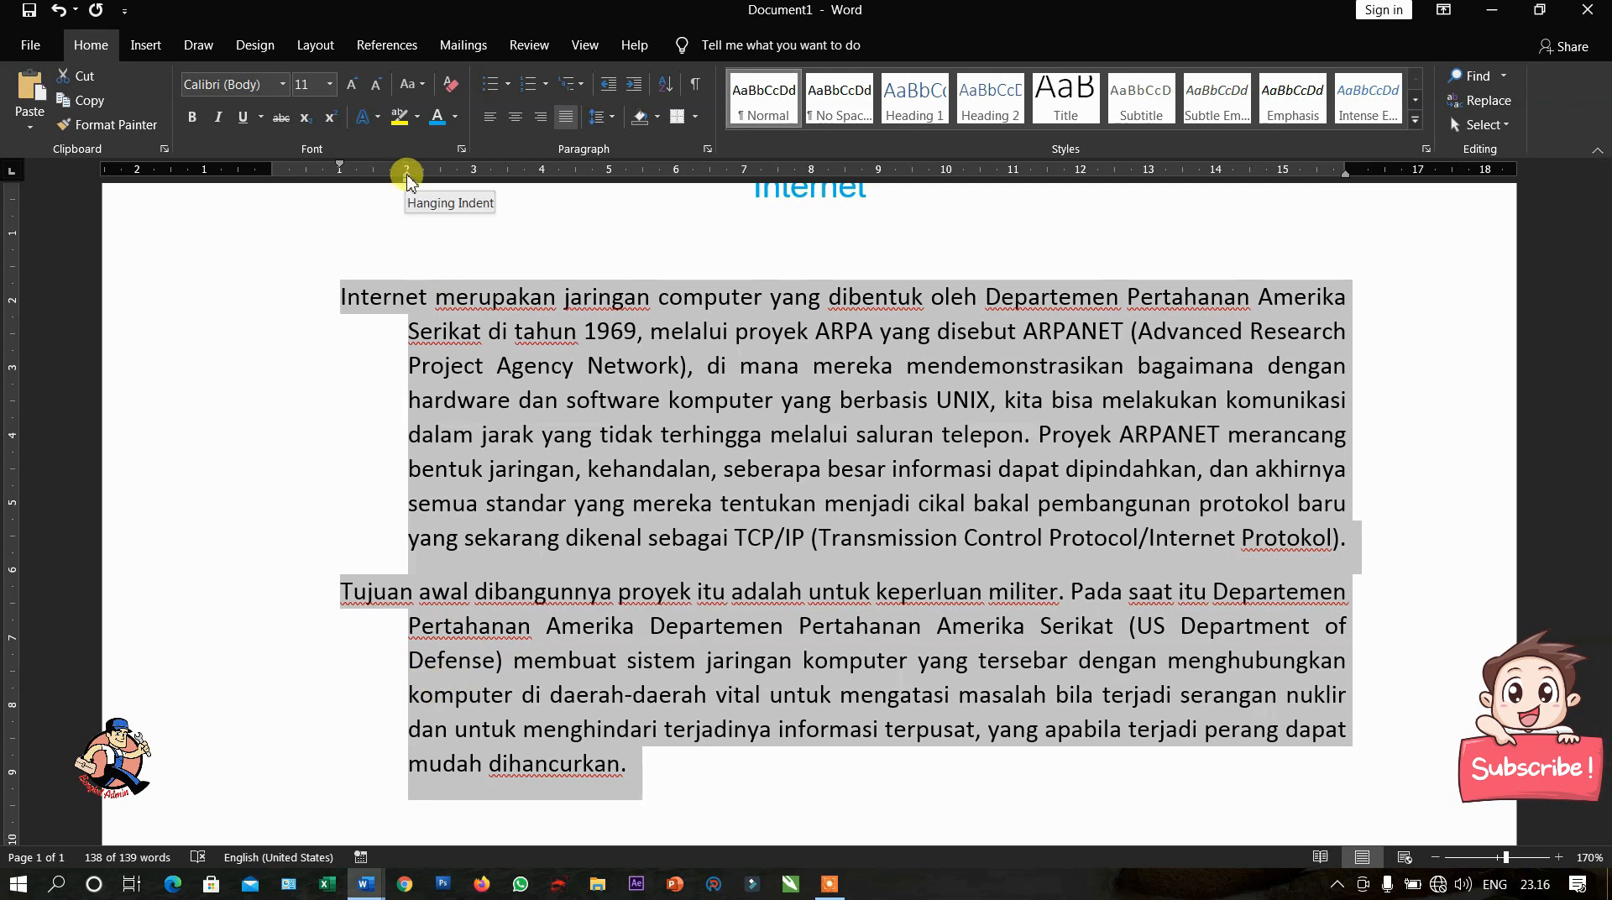
{"action": "mouse_move", "coordinate": [405, 178]}
{"action": "left_mouse_down"}
{"action": "mouse_move", "coordinate": [280, 172]}
{"action": "mouse_move", "coordinate": [277, 189]}
{"action": "left_mouse_up"}
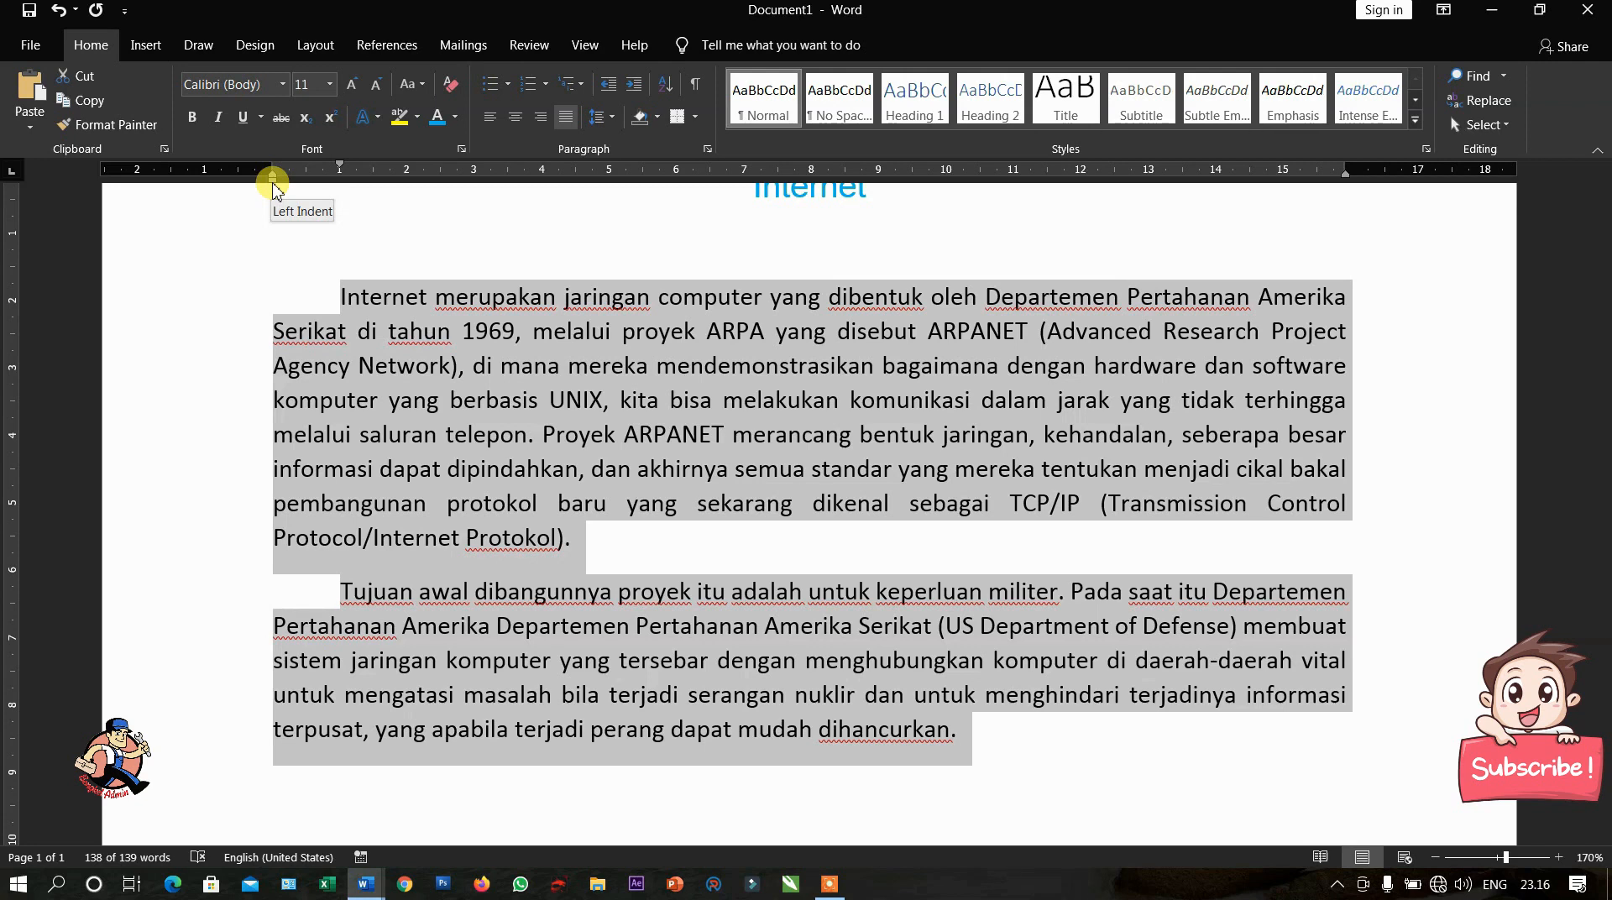
{"action": "left_click_drag", "start_coordinate": [273, 186], "coordinate": [340, 191]}
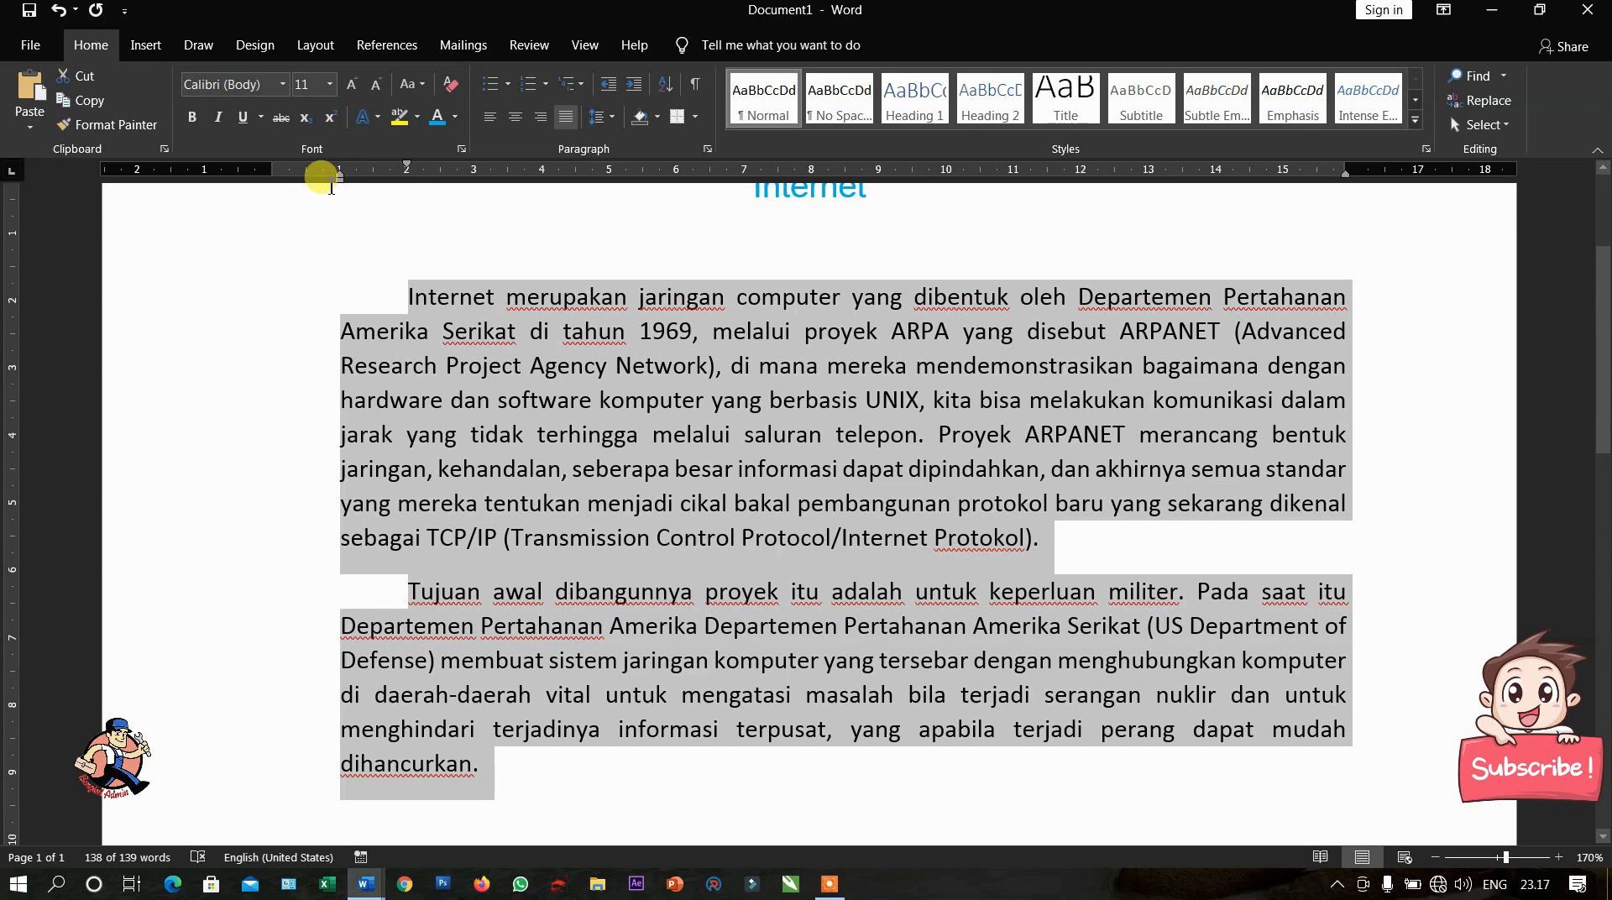
{"action": "key", "text": "ctrl+shift+m"}
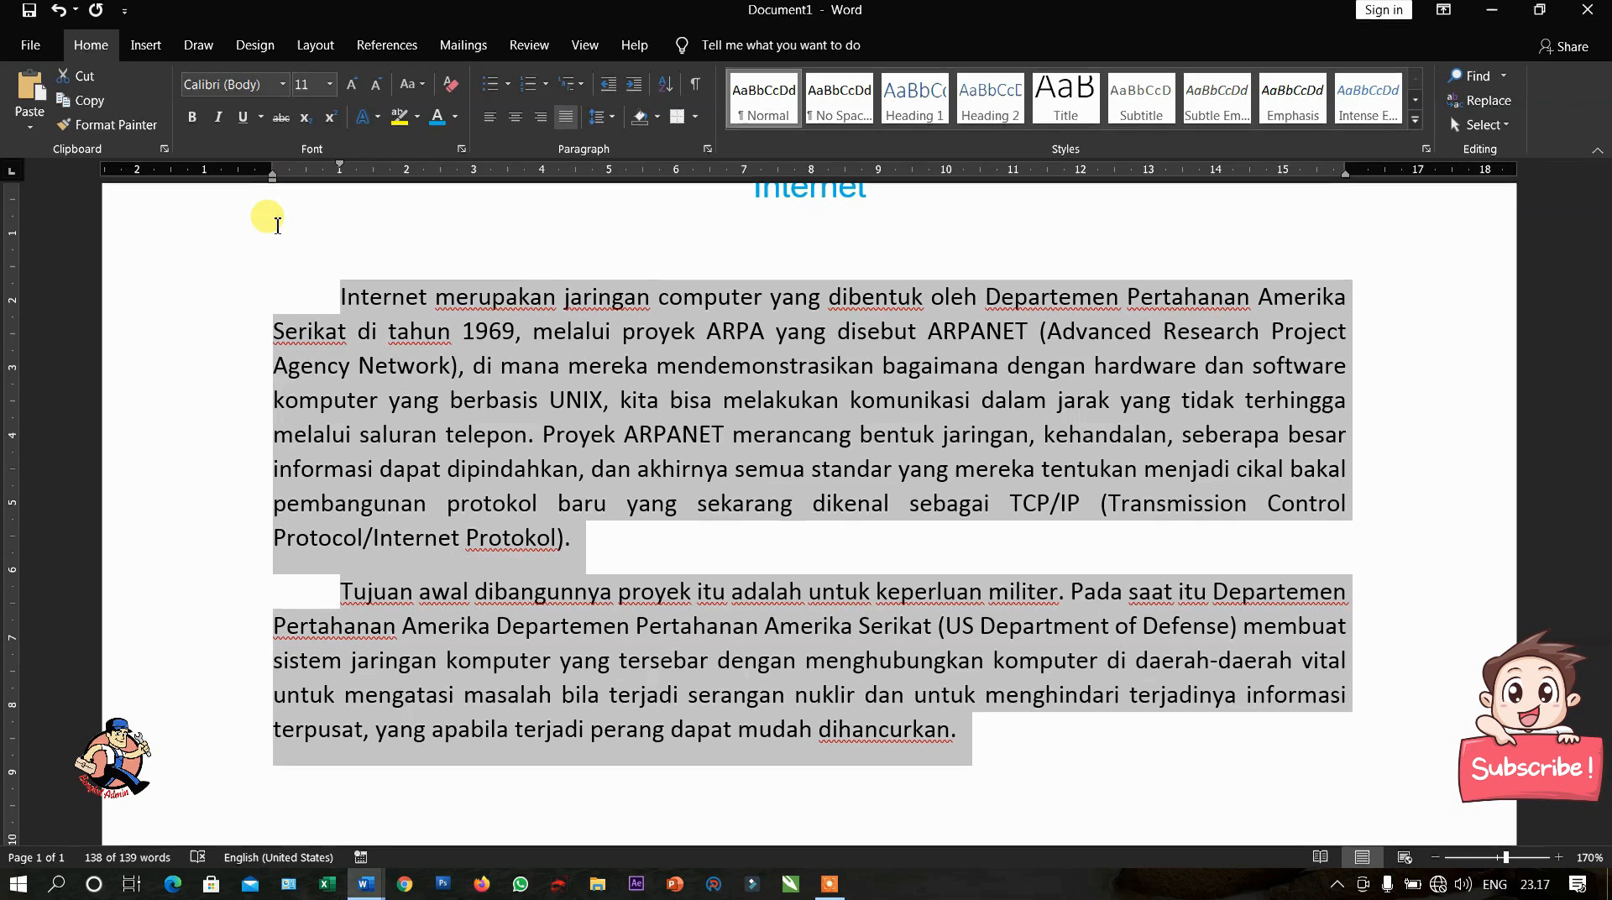
{"action": "key", "text": "ctrl+m"}
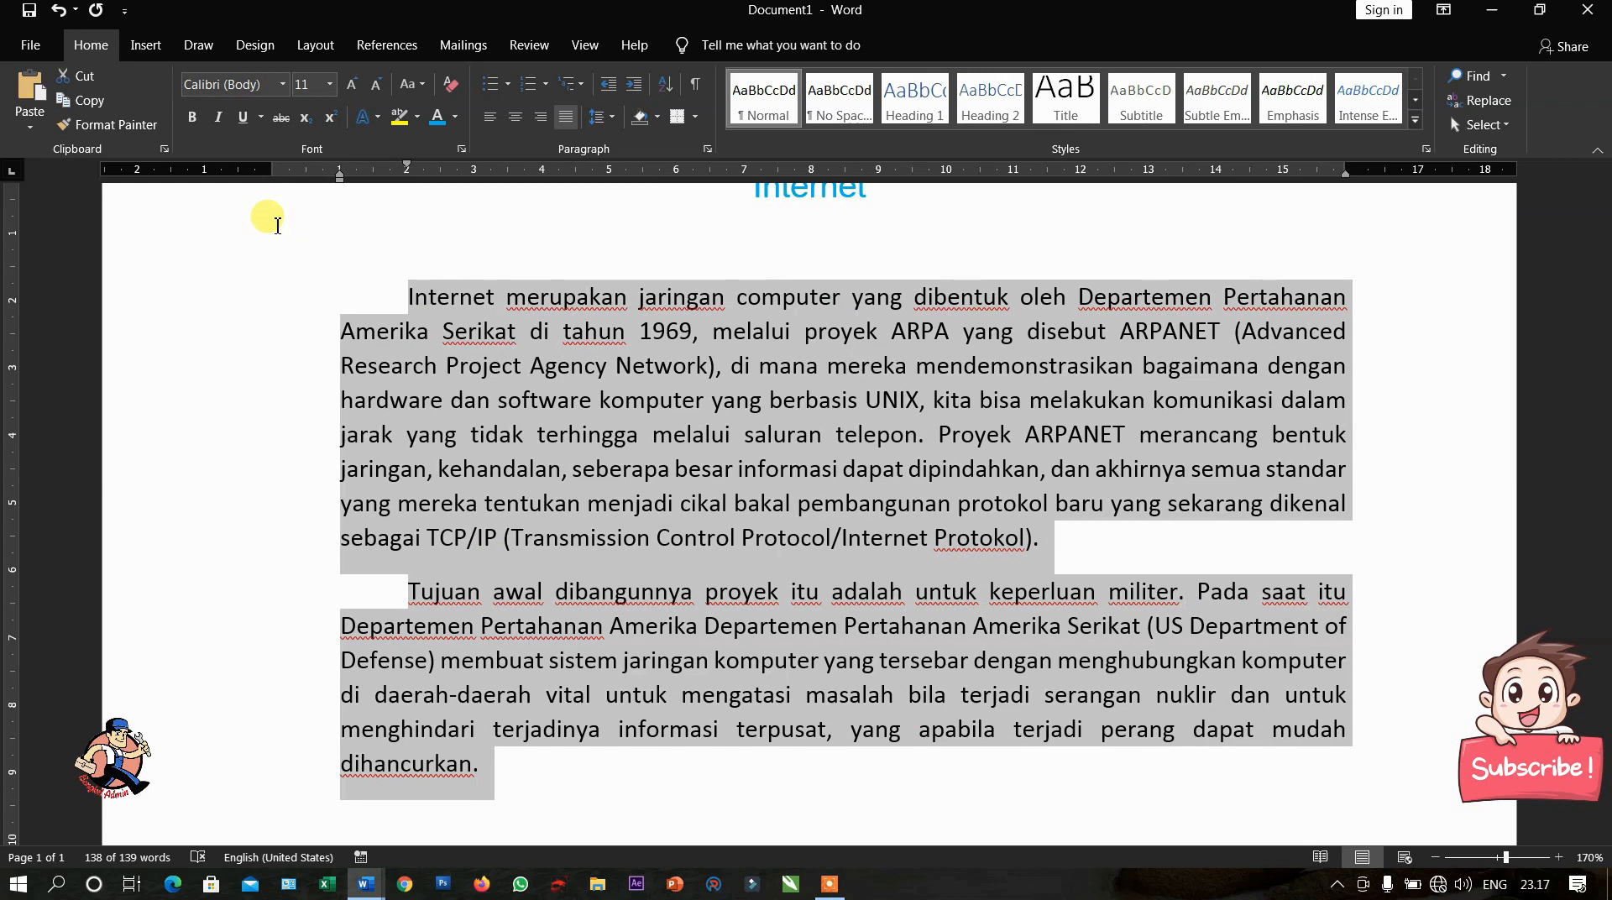
{"action": "key", "text": "ctrl+shift+m"}
- Add the line "Fungsi dari internet diantaranya :" after the second paragraph and start a numbered list with "1." below it
{"action": "left_click", "coordinate": [987, 739]}
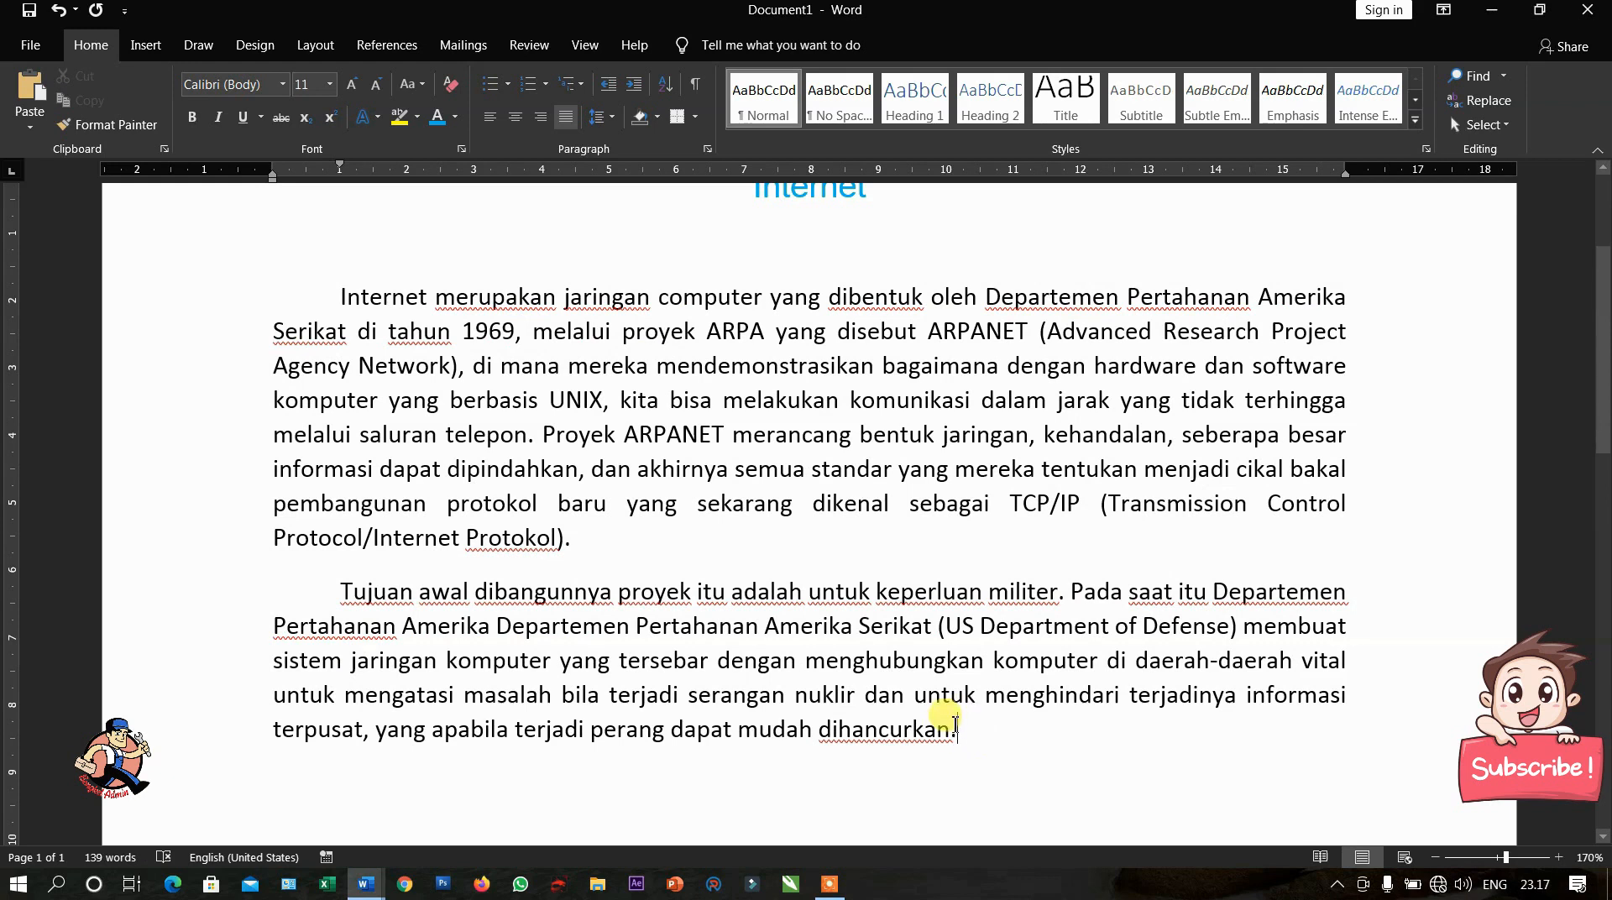
{"action": "key", "text": "Return"}
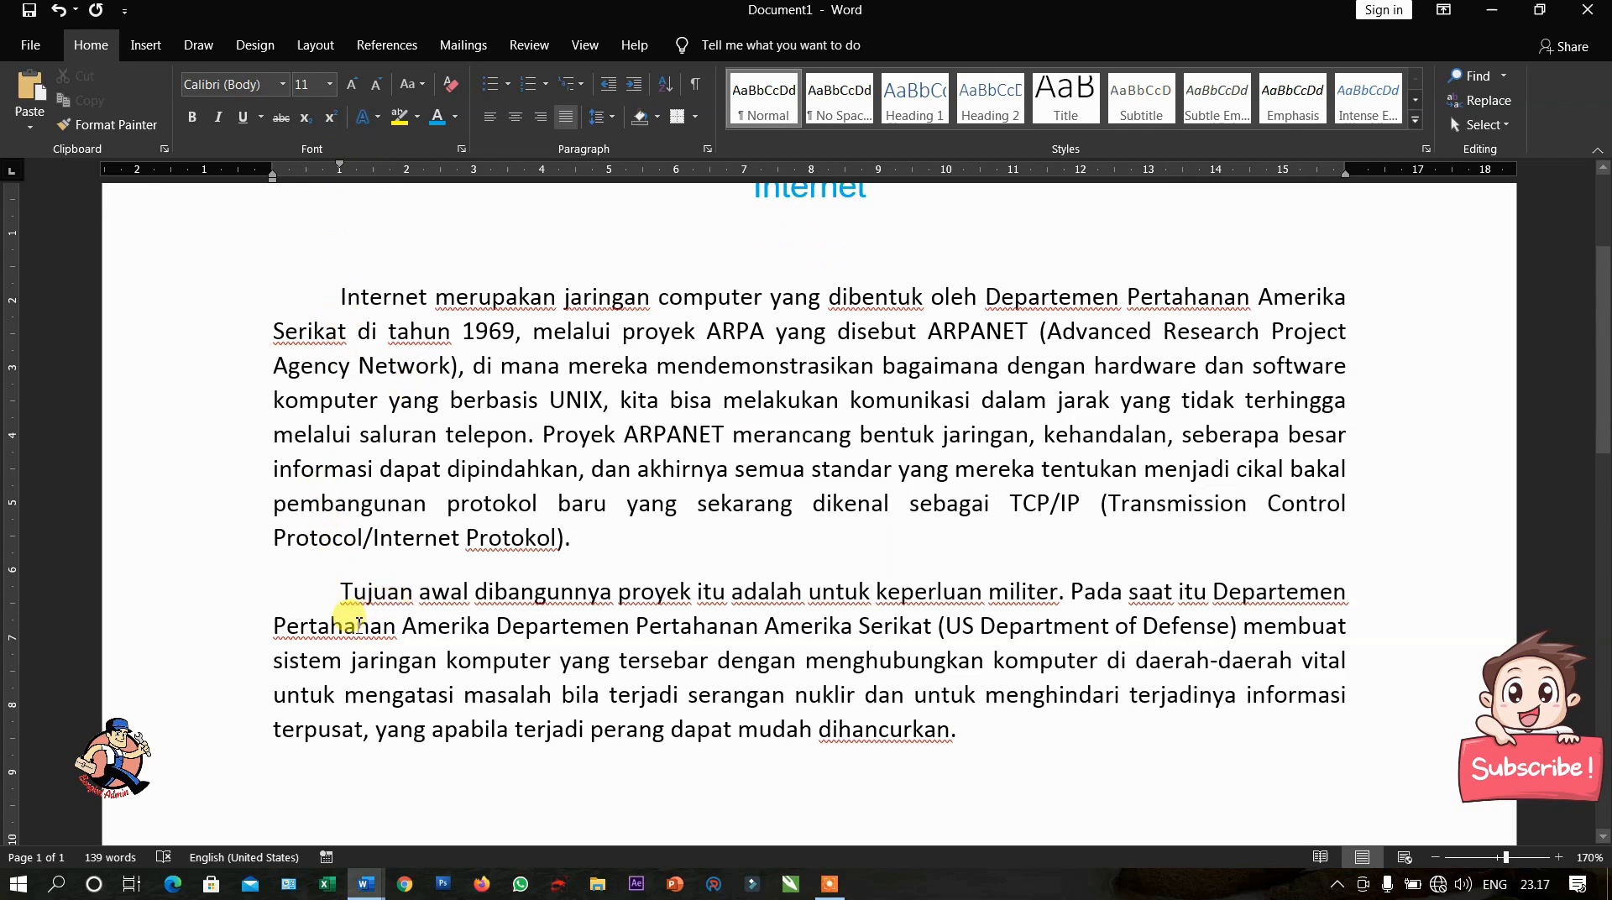
{"action": "type", "text": "Fungsi dari internet diantaranya :"}
{"action": "key", "text": "Return"}
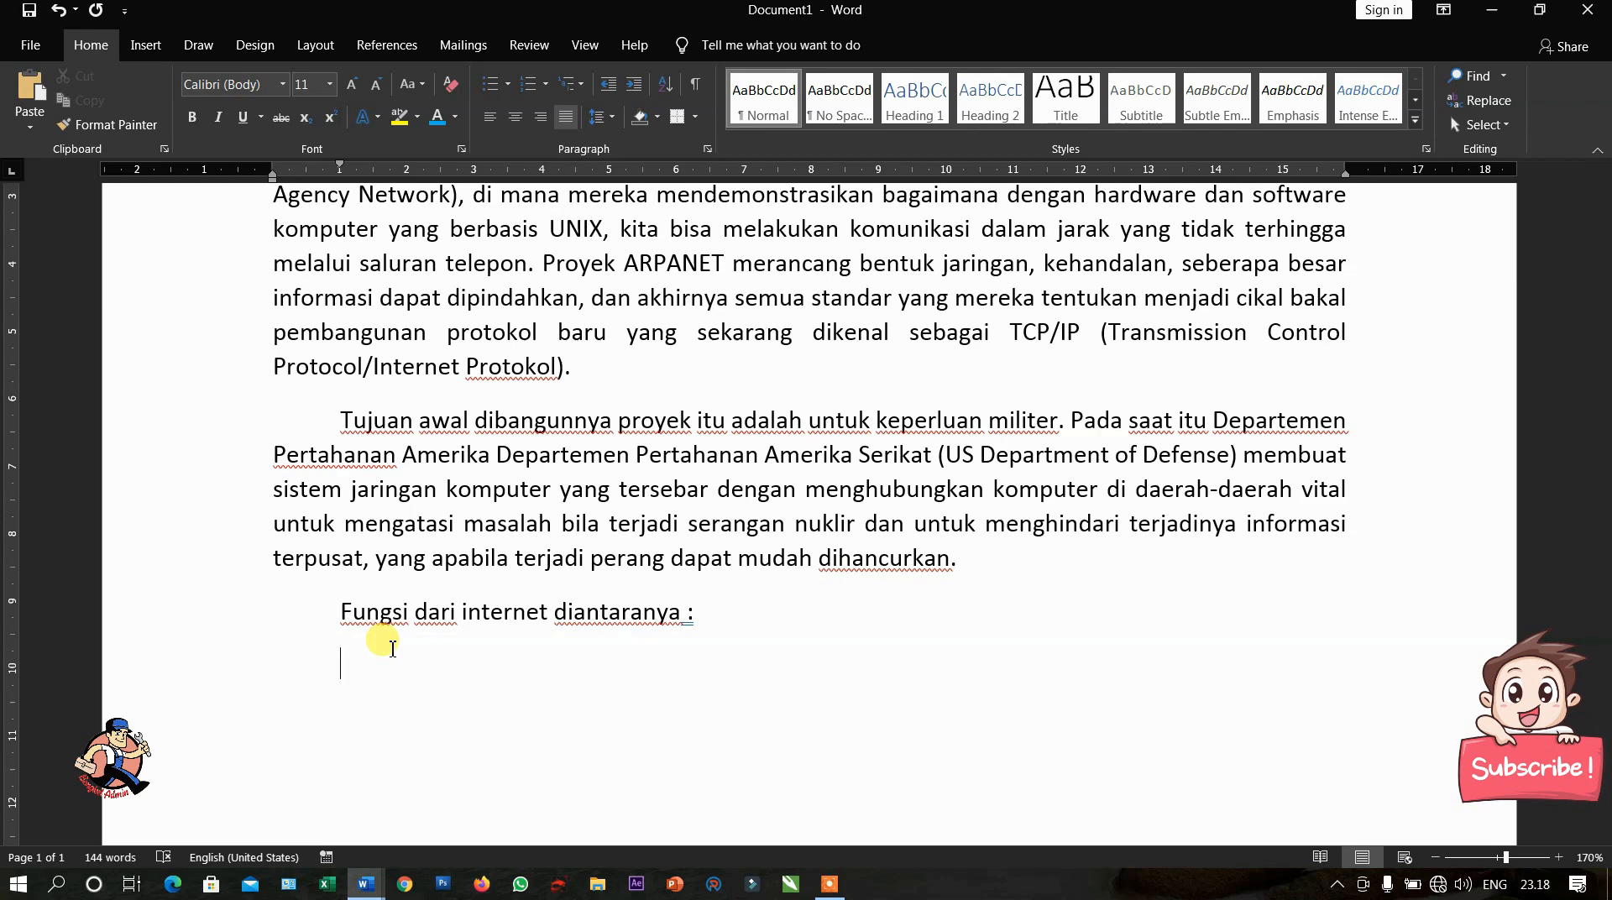
{"action": "type", "text": "1."}
{"action": "key", "text": "space"}
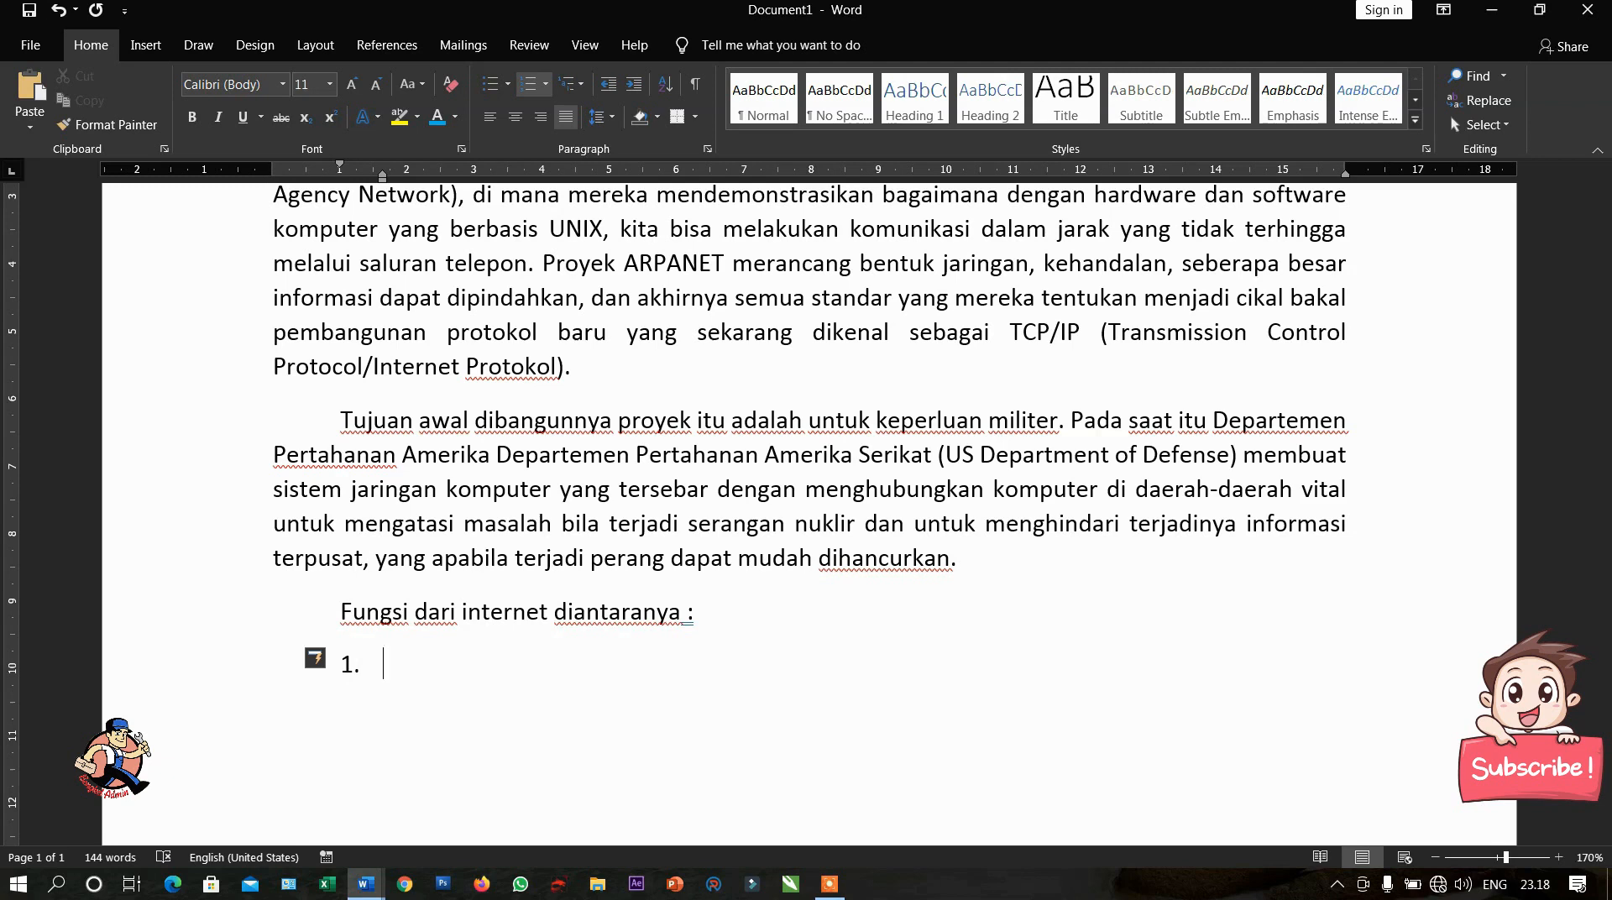
- Enter "Sumber Beragam Wawasan Ilmu dan Pengetahuan" as the first list item and reduce the indent of items 1 and 2 to the left margin
{"action": "type", "text": "Sumber Beragam Wawasan Ilmu dan Pengetahuan"}
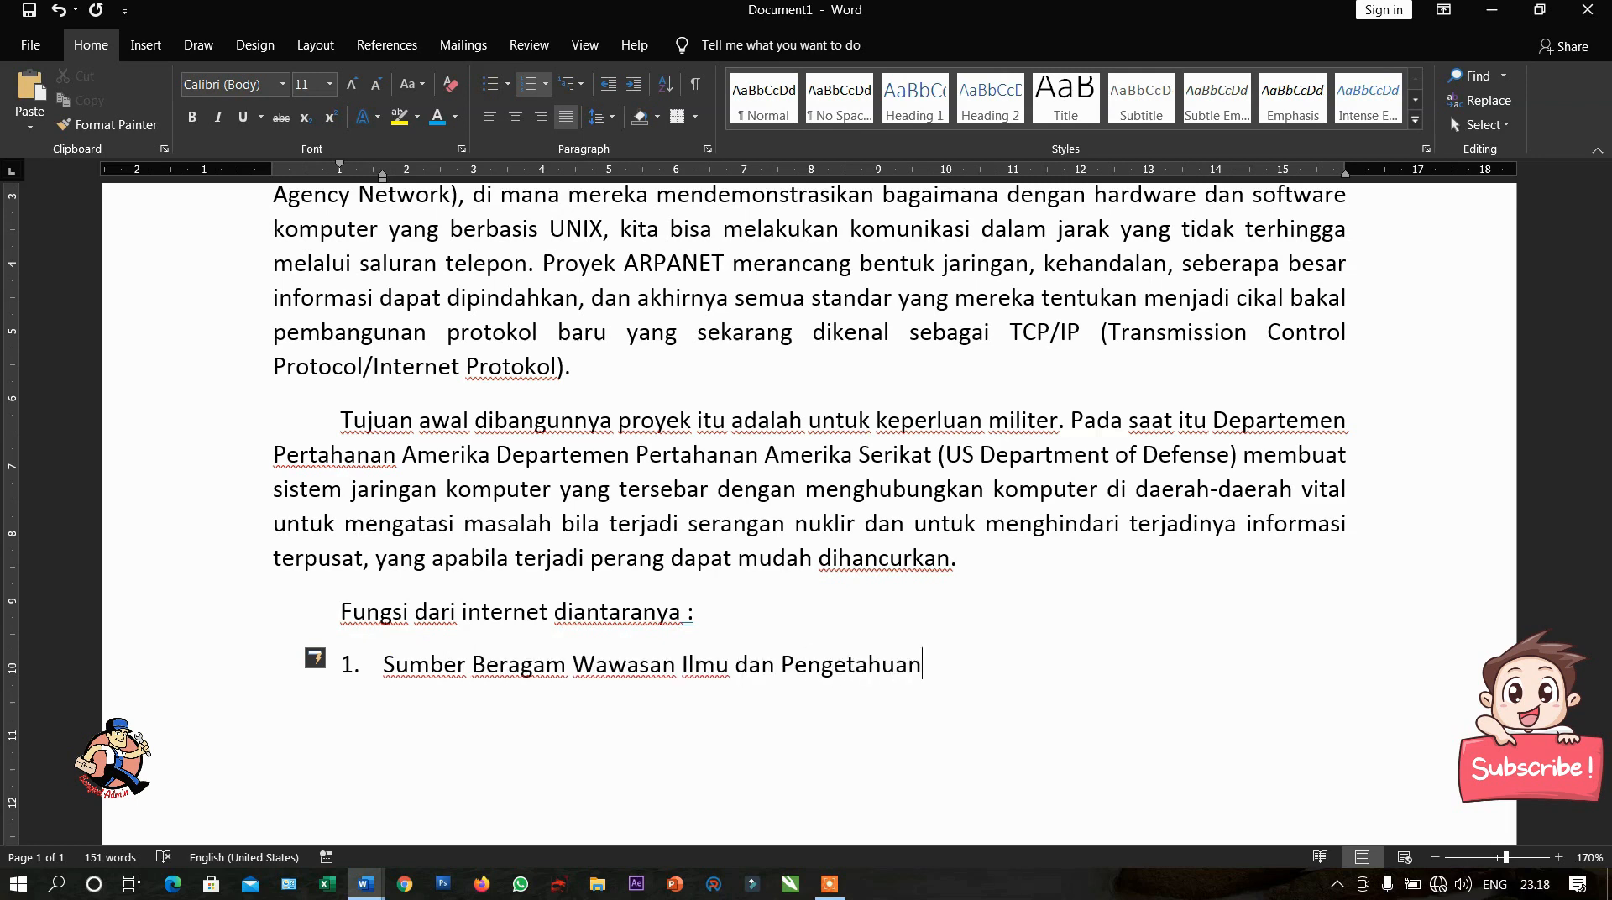
{"action": "key", "text": "Return"}
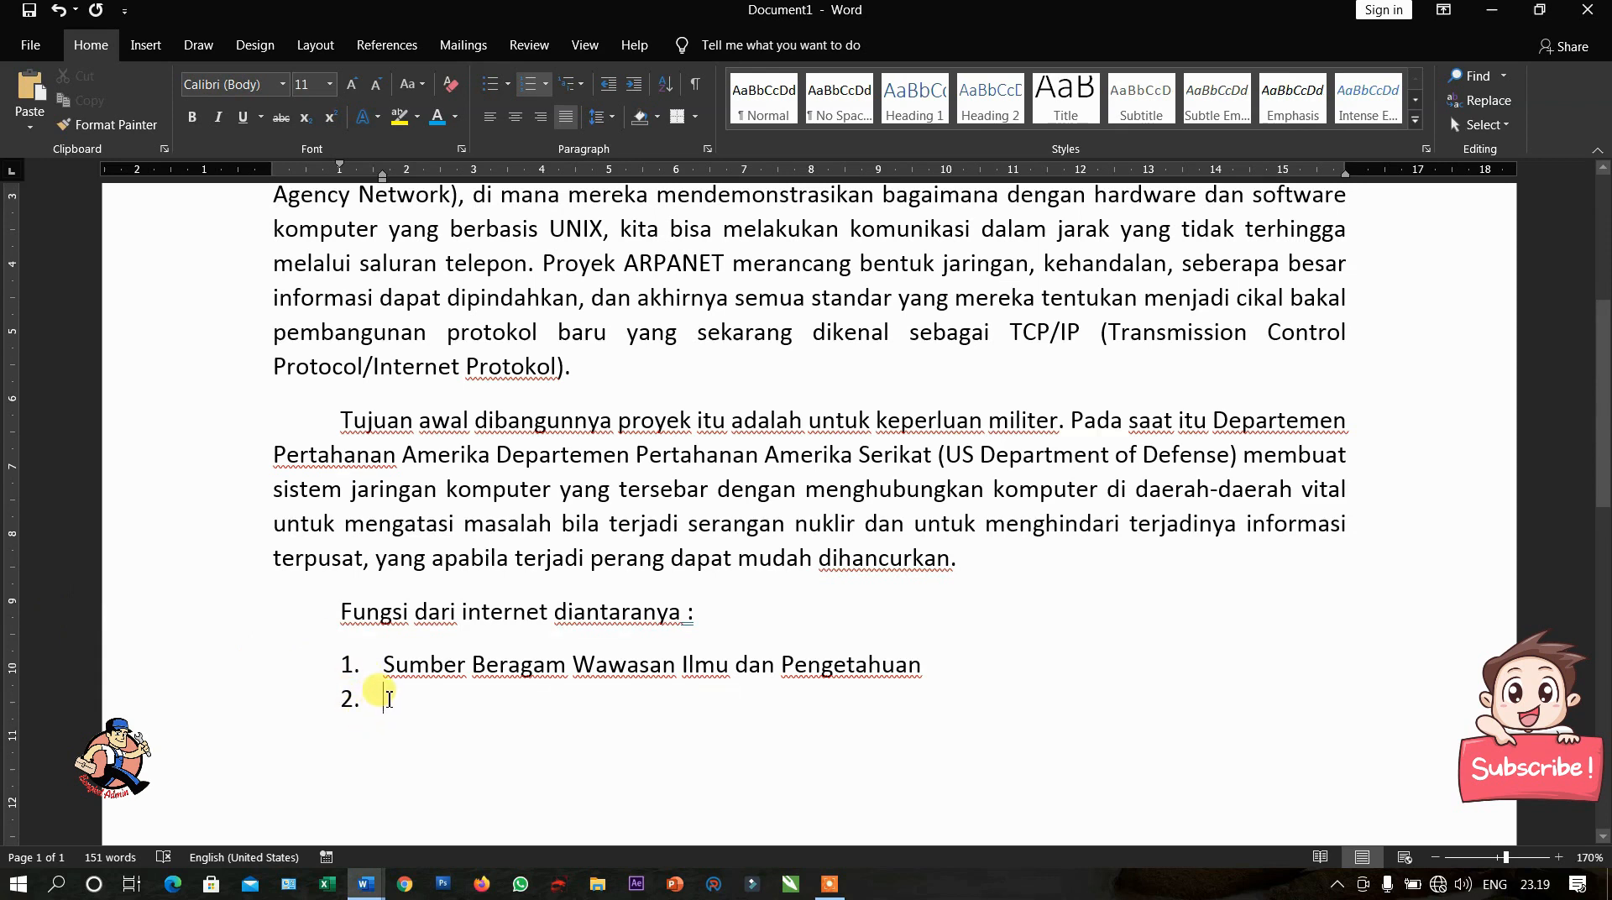
{"action": "left_click_drag", "start_coordinate": [381, 668], "coordinate": [416, 693]}
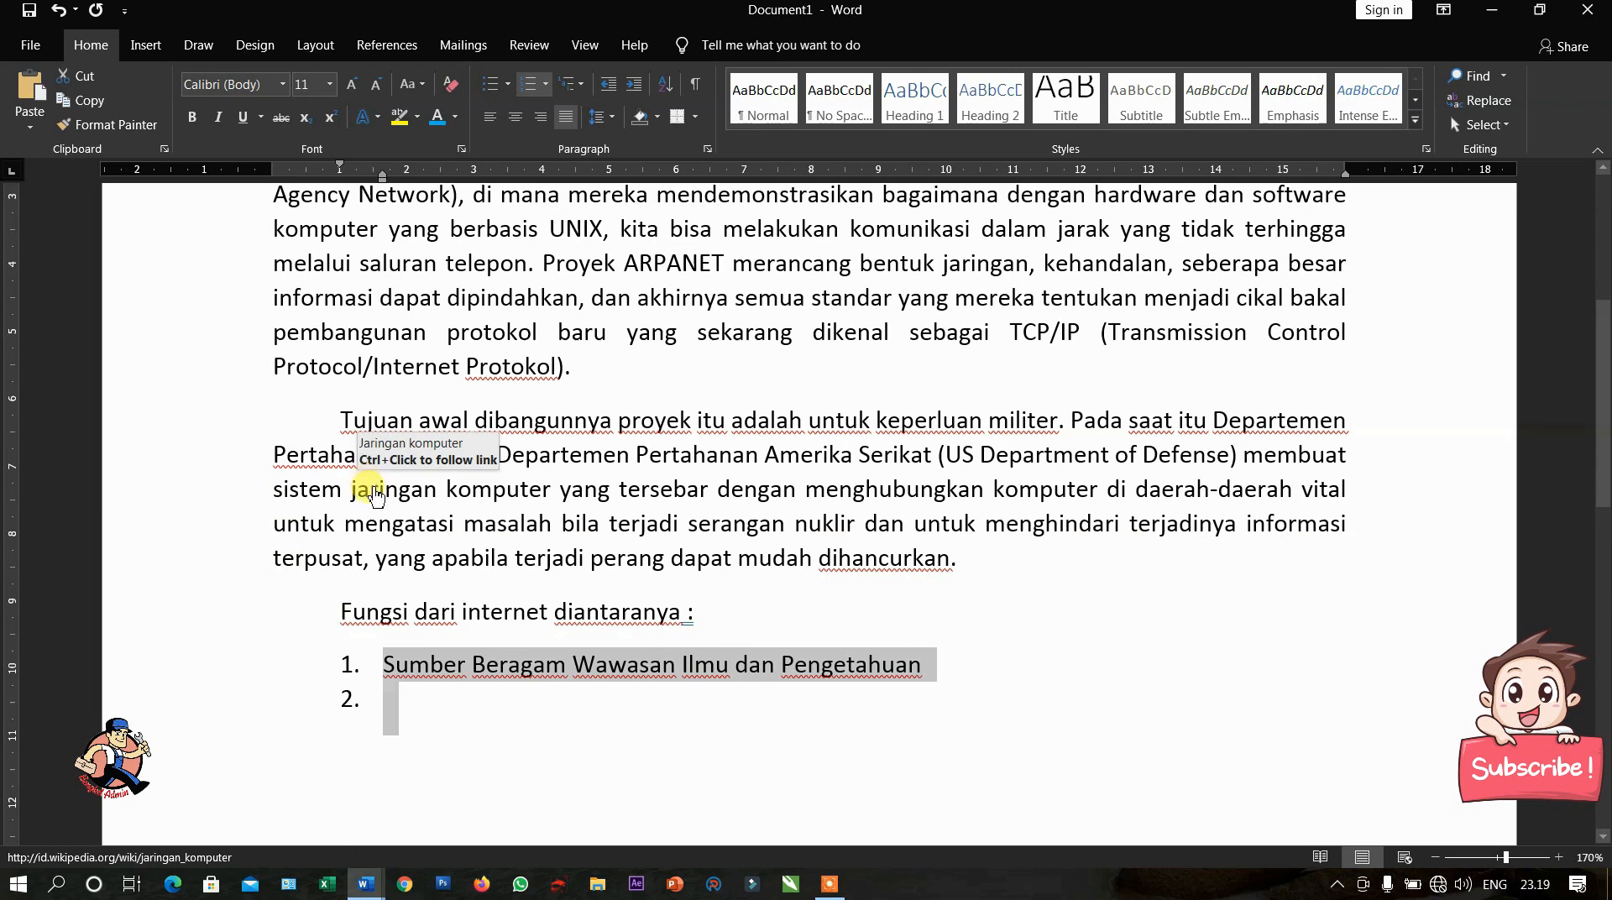
{"action": "key", "text": "shift+Tab"}
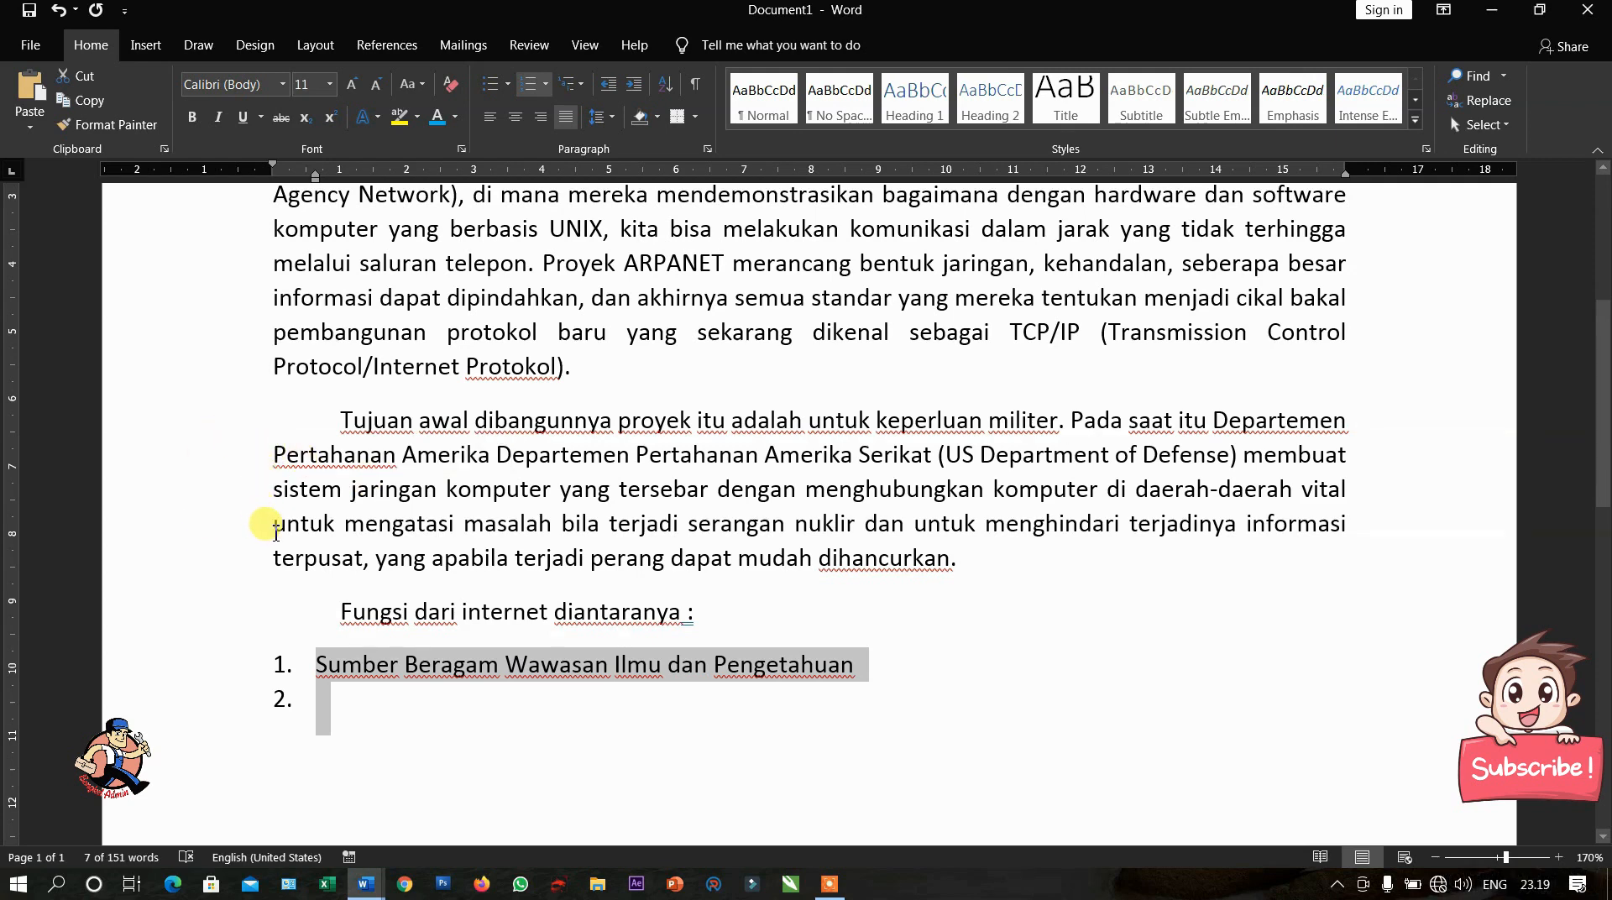
{"action": "key", "text": "Tab"}
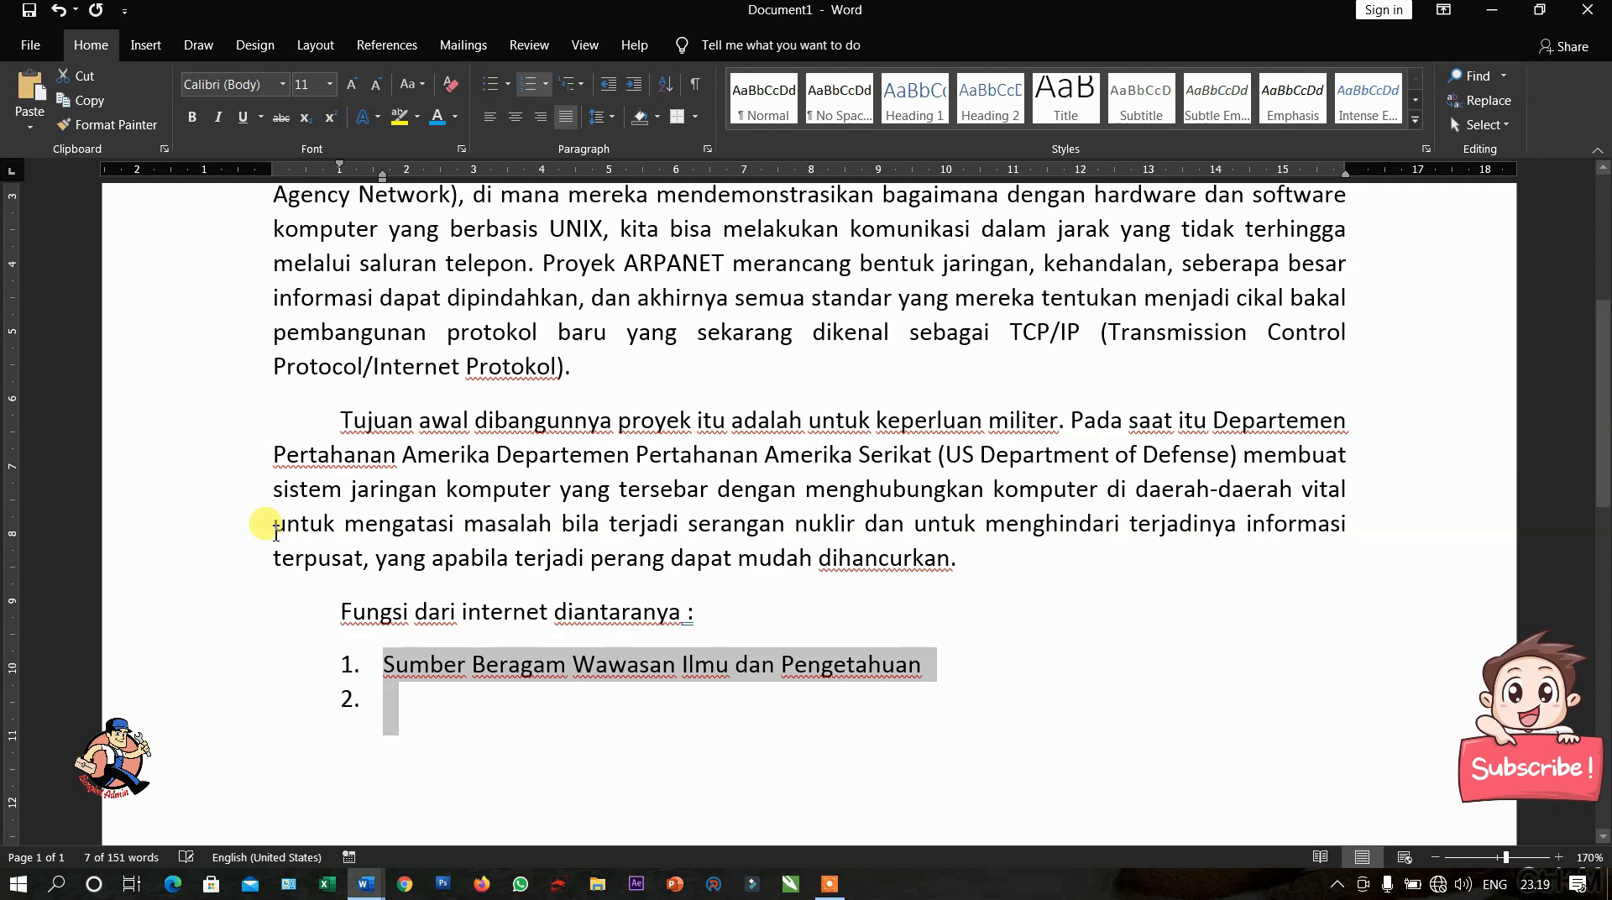
{"action": "key", "text": "shift+Tab"}
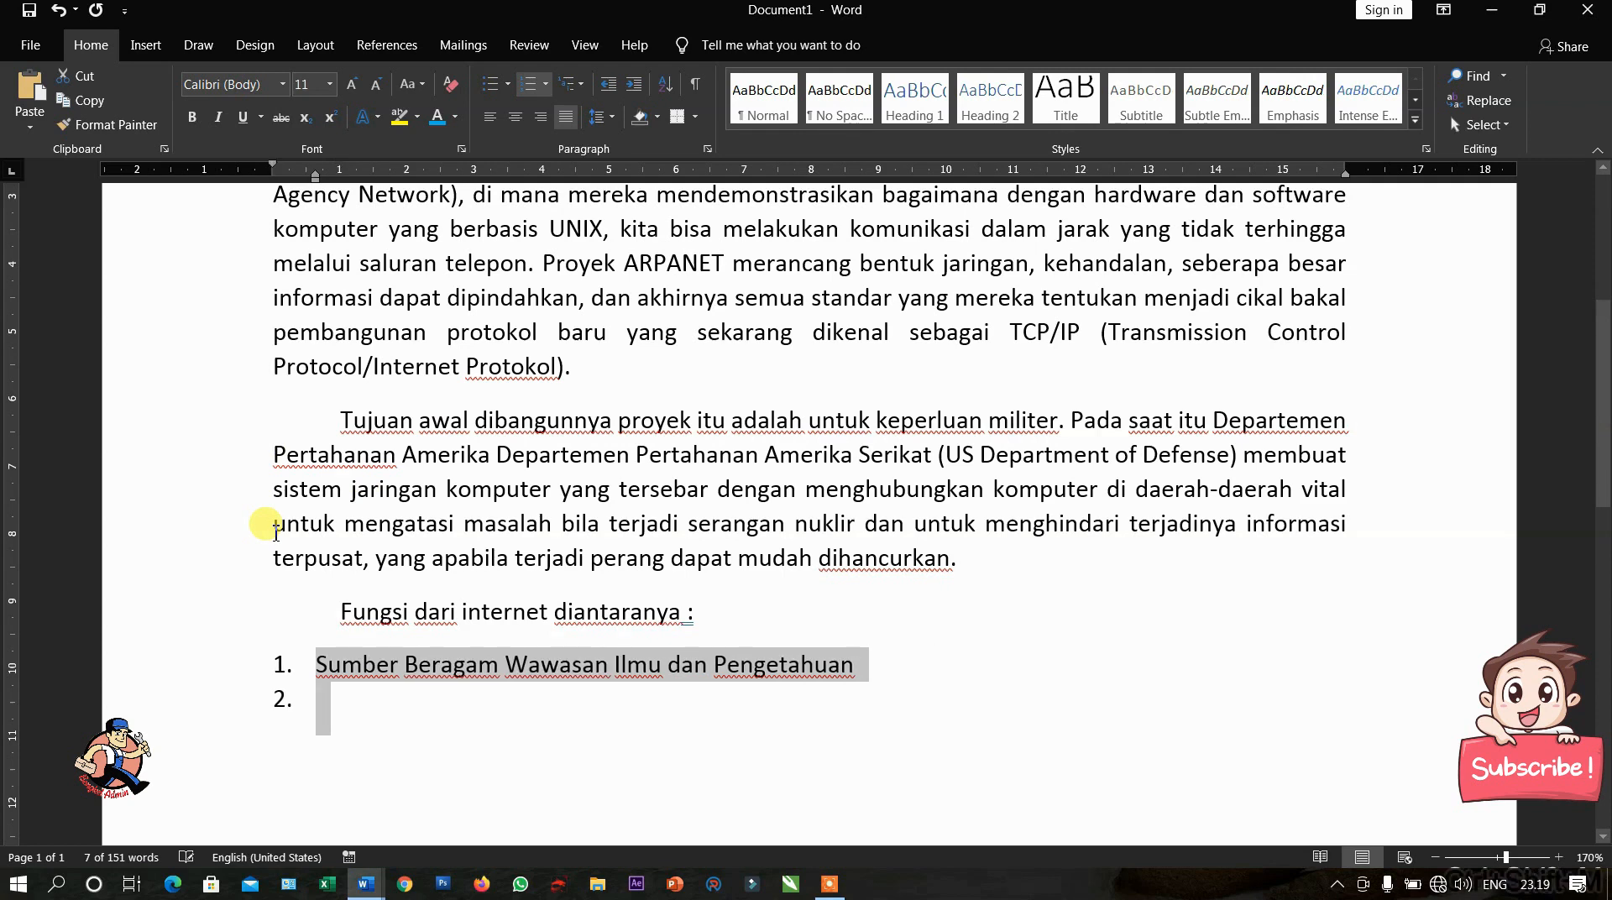
- Fill in list items 2 to 4: "Mempermudah Proses Pelaksanaan Sistem Akademik", "Menghemat Biaya dan Waktu" and "Sangat Efektif Mensukseskan Bisnis atau Usaha"
{"action": "left_click", "coordinate": [345, 710]}
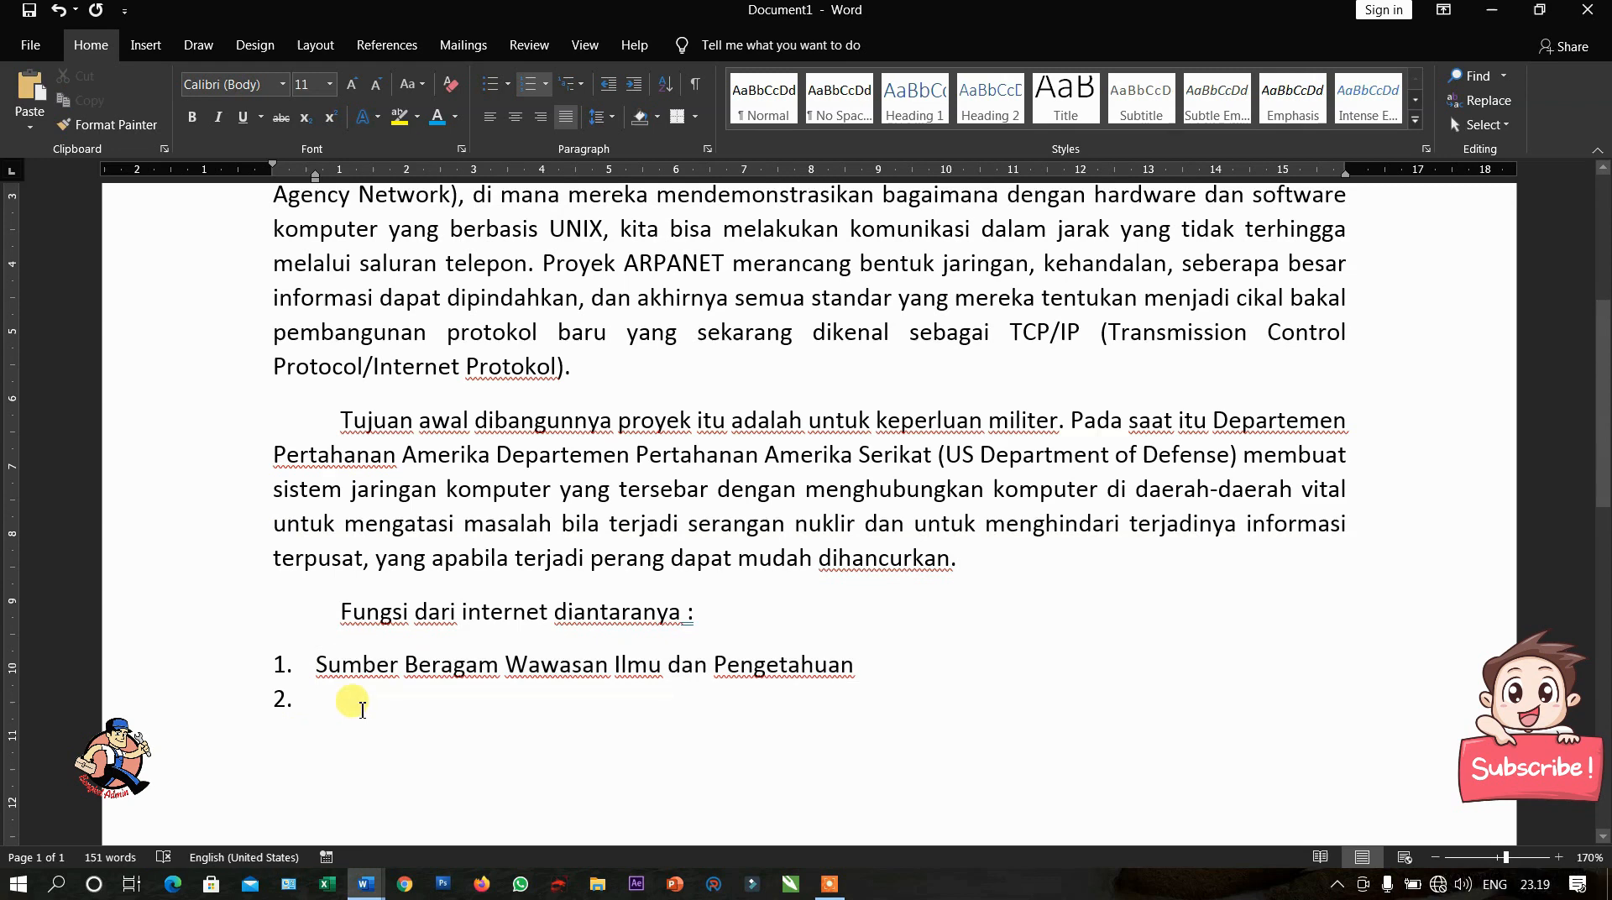
{"action": "type", "text": "M"}
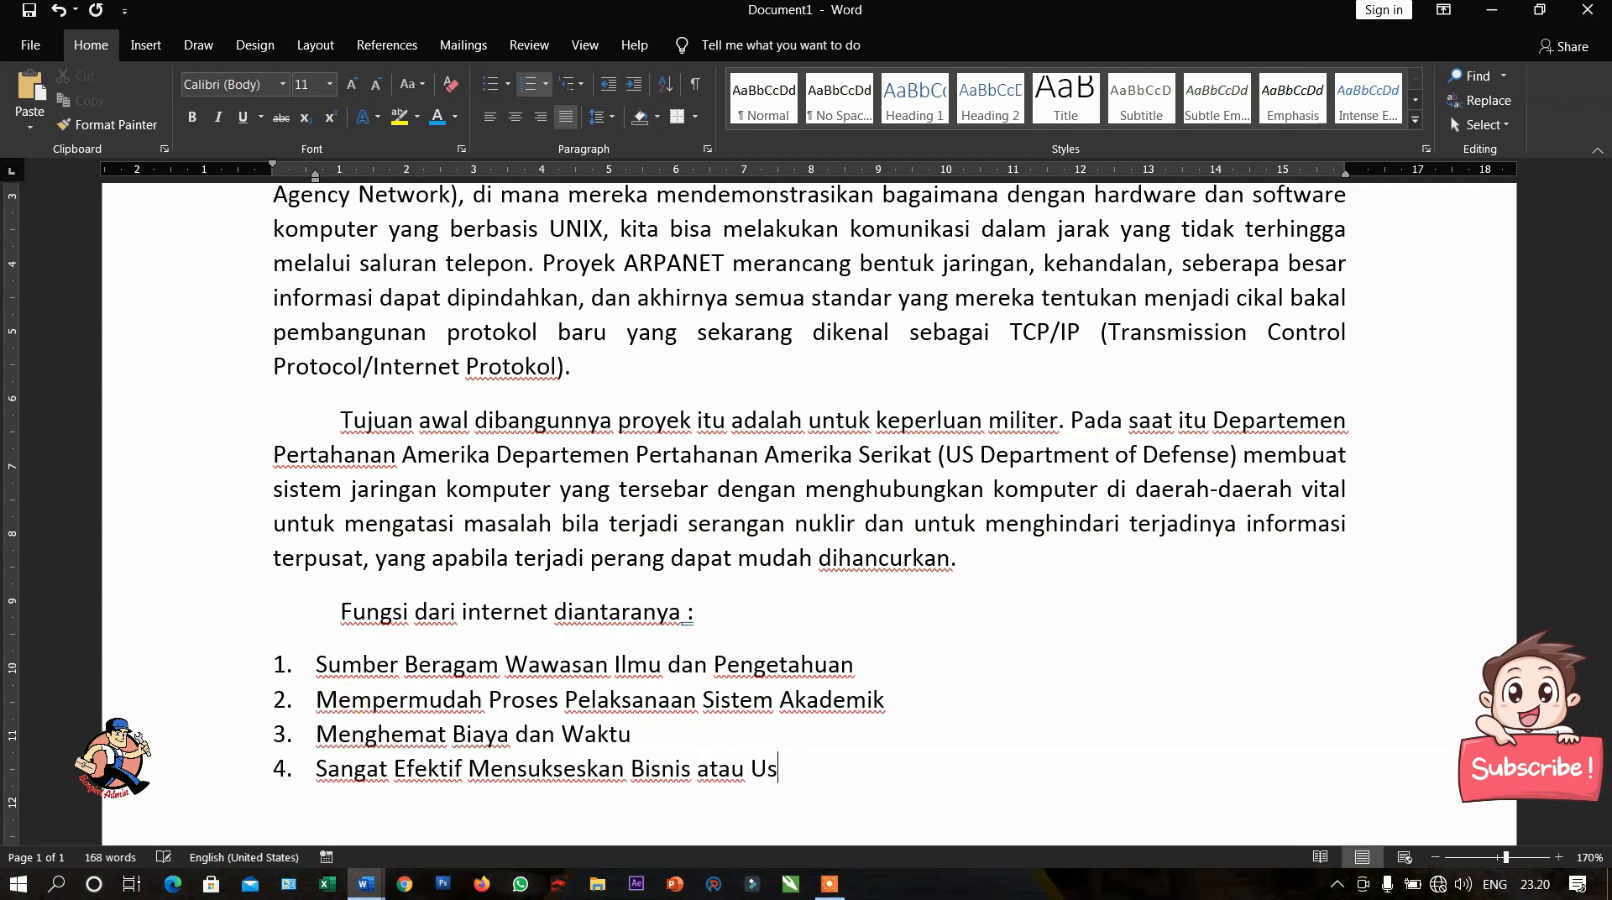
{"action": "type", "text": "aha"}
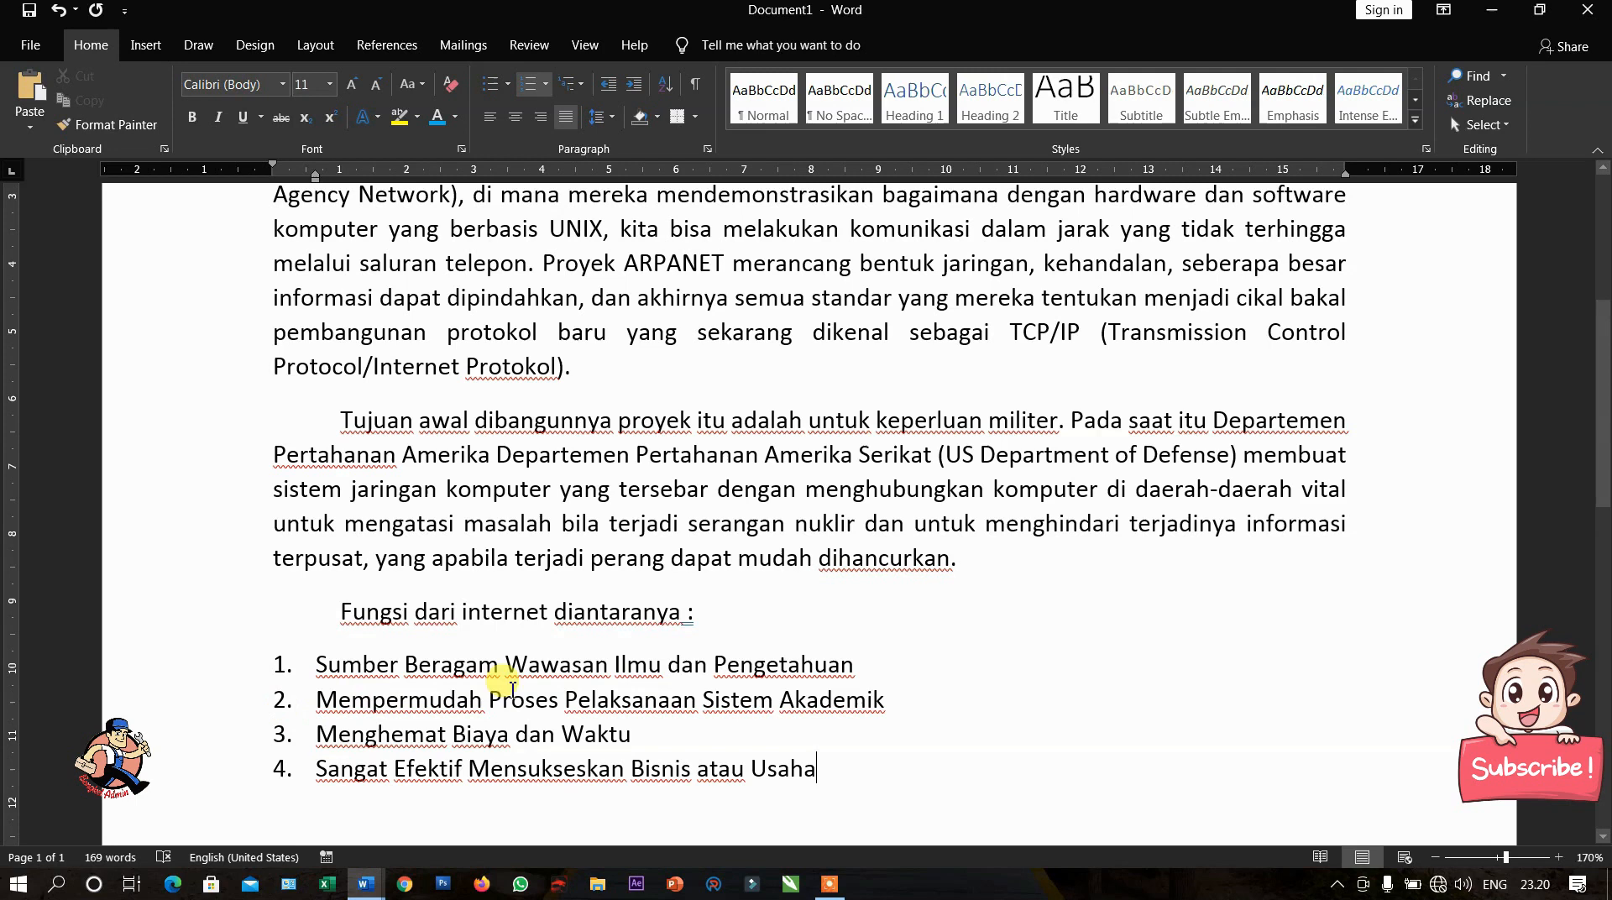
{"action": "scroll", "coordinate": [513, 687], "scroll_direction": "down", "scroll_amount": 1}
{"action": "scroll", "coordinate": [513, 687], "scroll_direction": "down", "scroll_amount": 1}
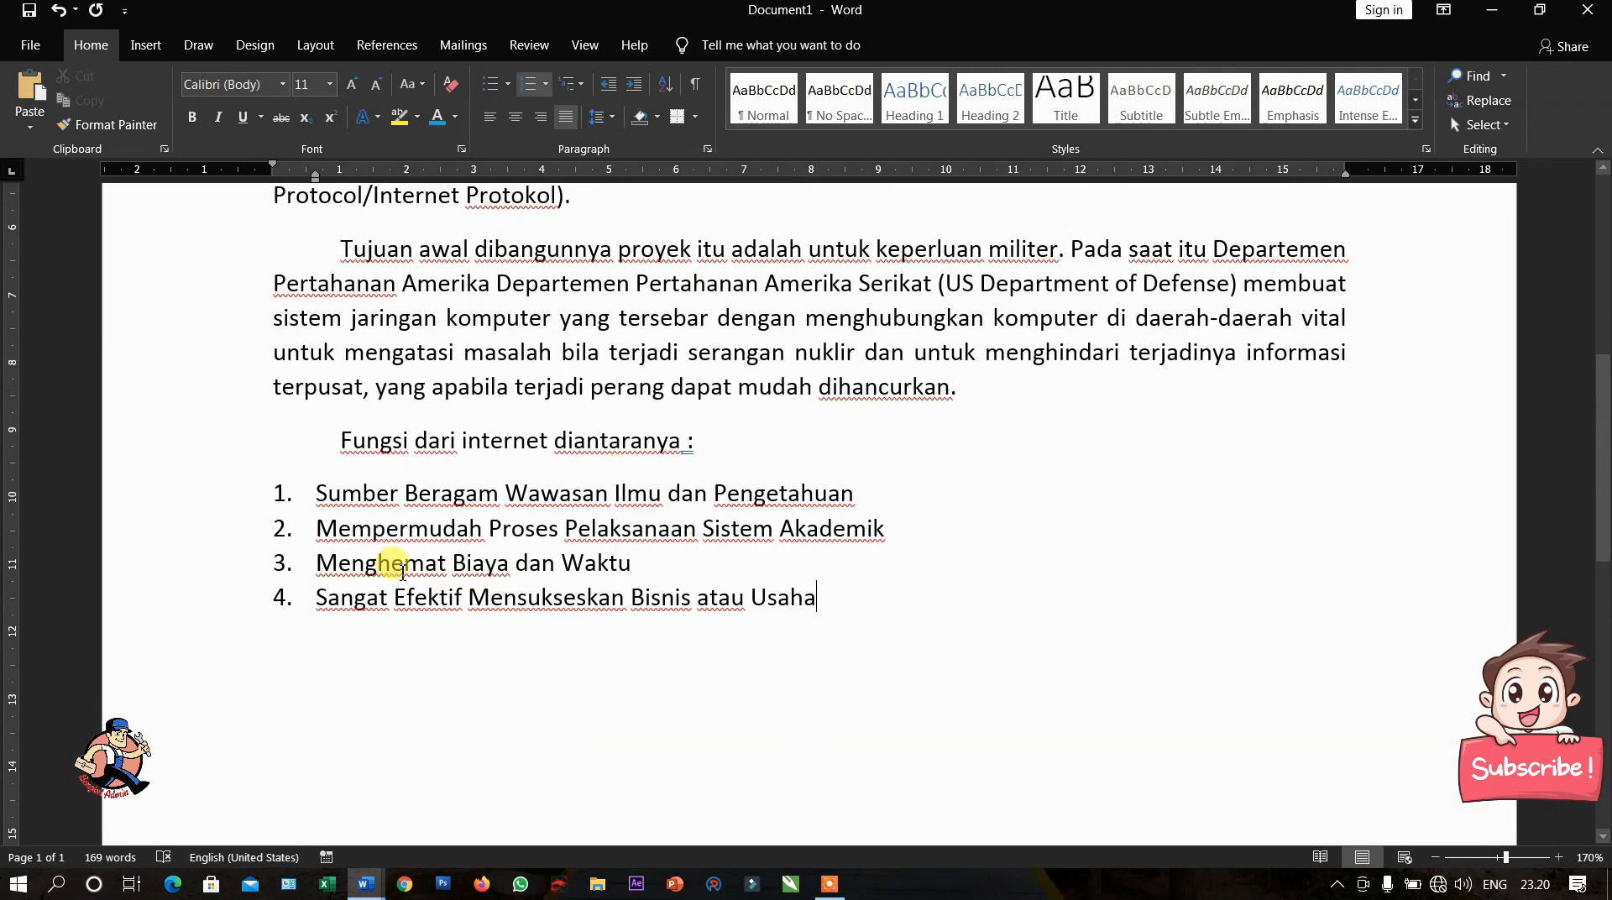